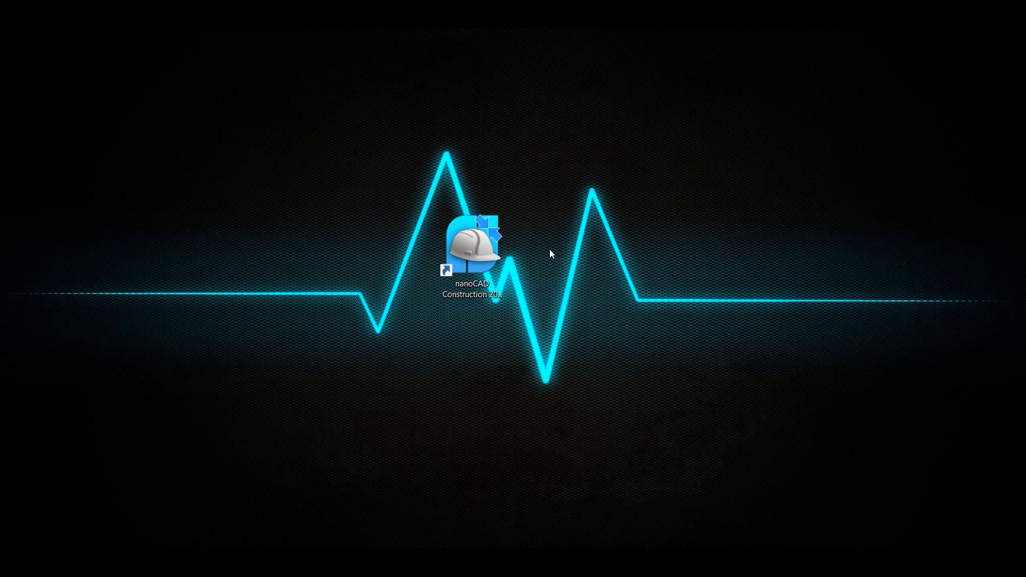
Step: Launch nanoCAD Construction from its desktop shortcut to get a blank Untitled0 drawing
{"action": "double_click", "coordinate": [464, 242]}
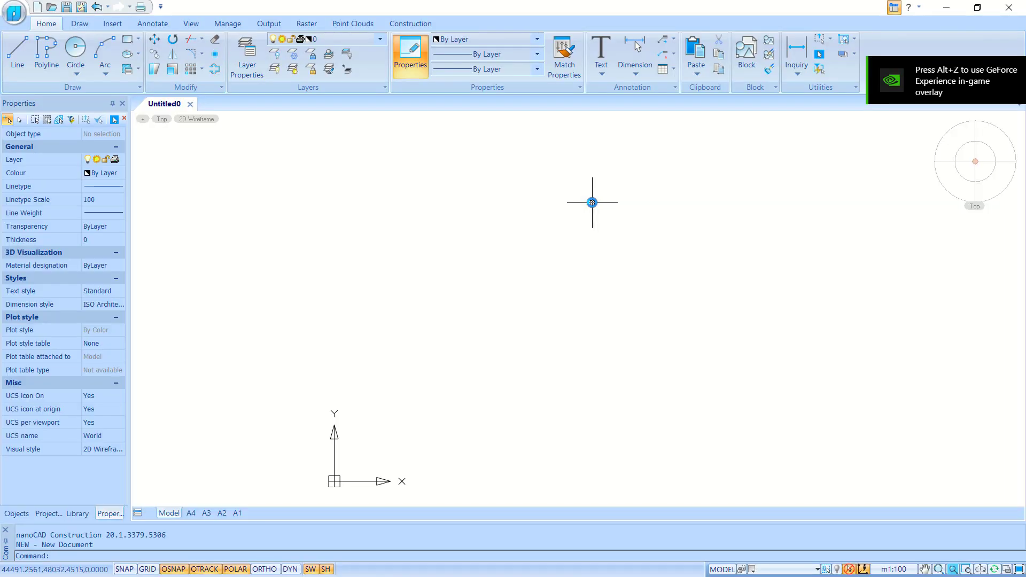
Step: Start a line at the first corner and draw the first two 7000 sides
{"action": "left_click", "coordinate": [592, 202]}
{"action": "left_click", "coordinate": [565, 232]}
{"action": "middle_click_drag", "start_coordinate": [642, 266], "coordinate": [466, 283]}
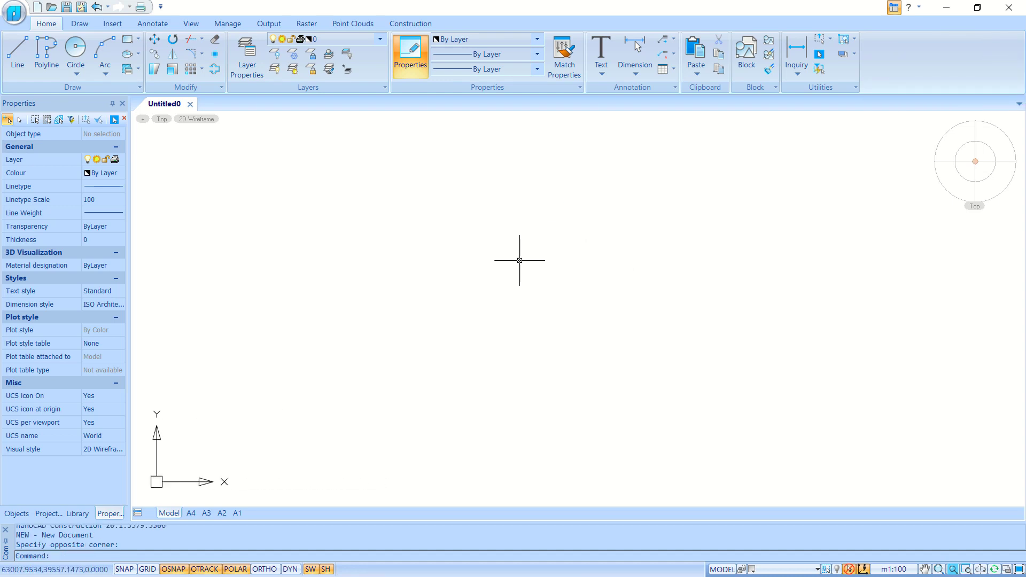
{"action": "left_click", "coordinate": [18, 53]}
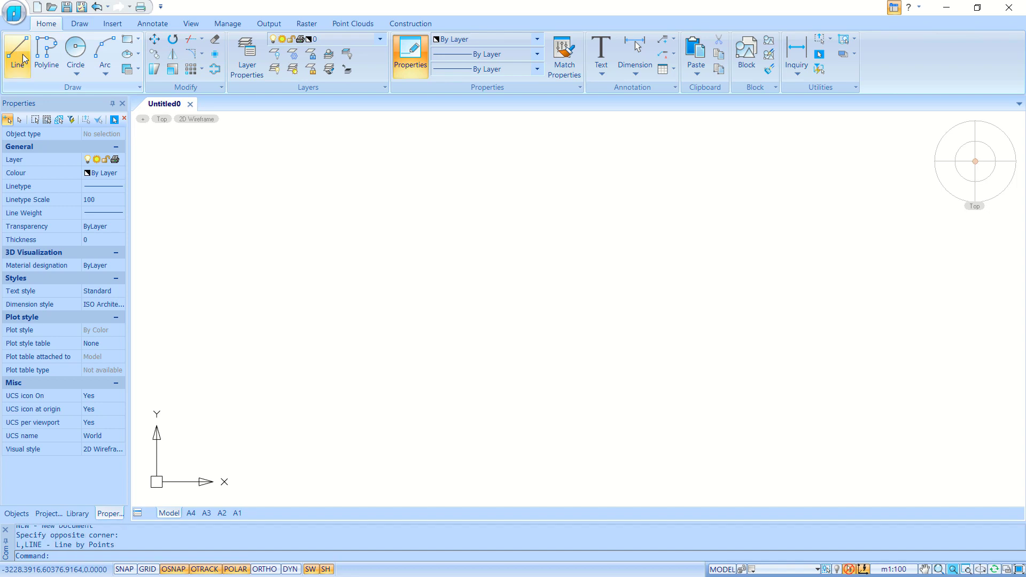
{"action": "left_click", "coordinate": [502, 172]}
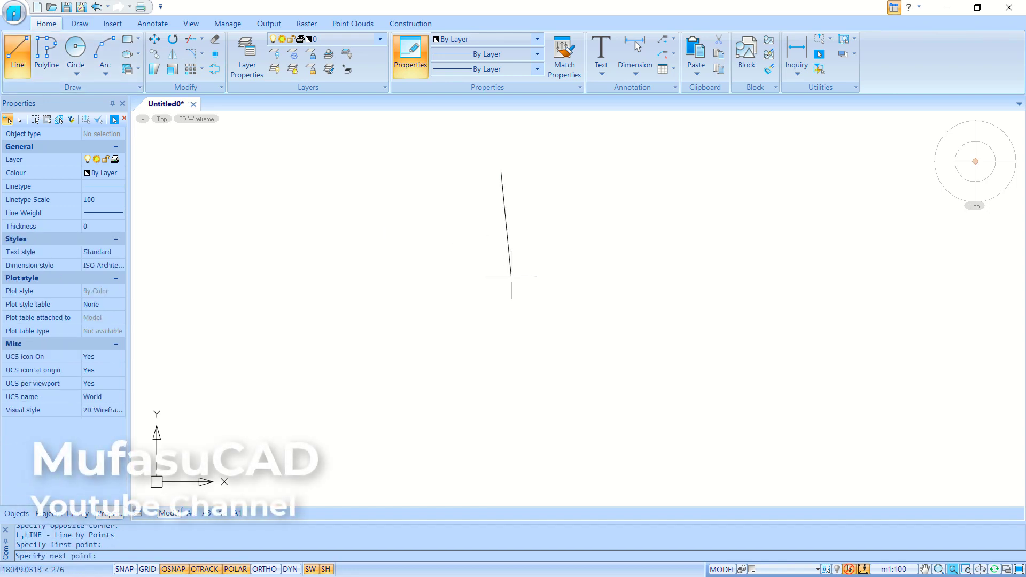
{"action": "type", "text": "7000"}
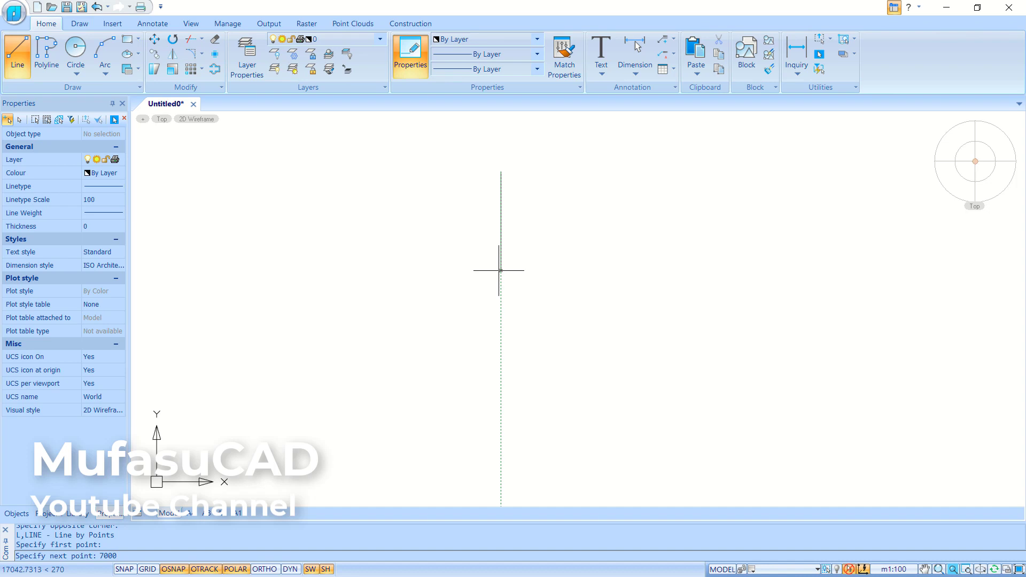
{"action": "key", "text": "Return"}
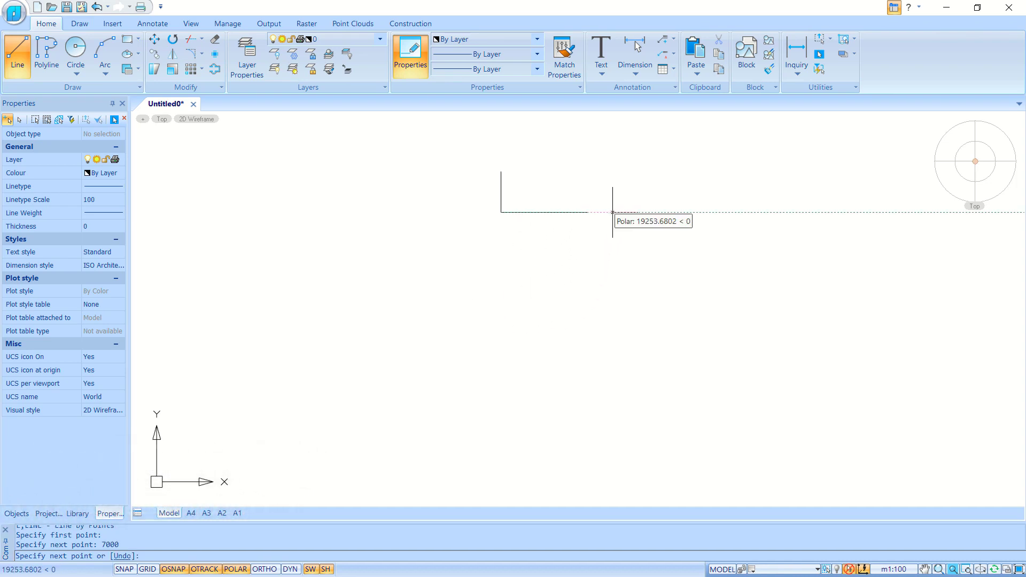
{"action": "type", "text": "7000"}
{"action": "key", "text": "Return"}
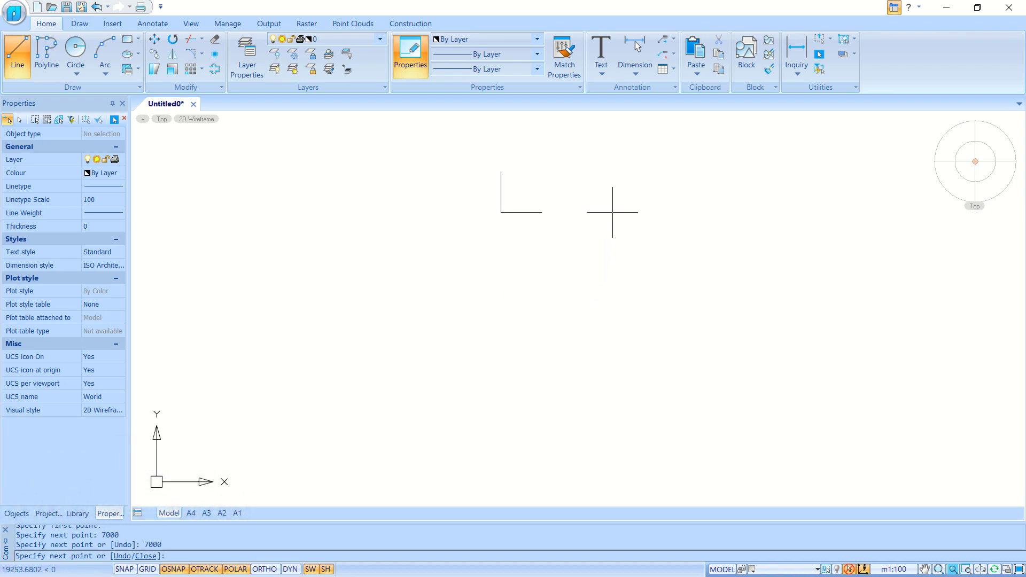
Step: Draw the third 7000 side, close the square at its starting corner, and end the line command
{"action": "type", "text": "7000"}
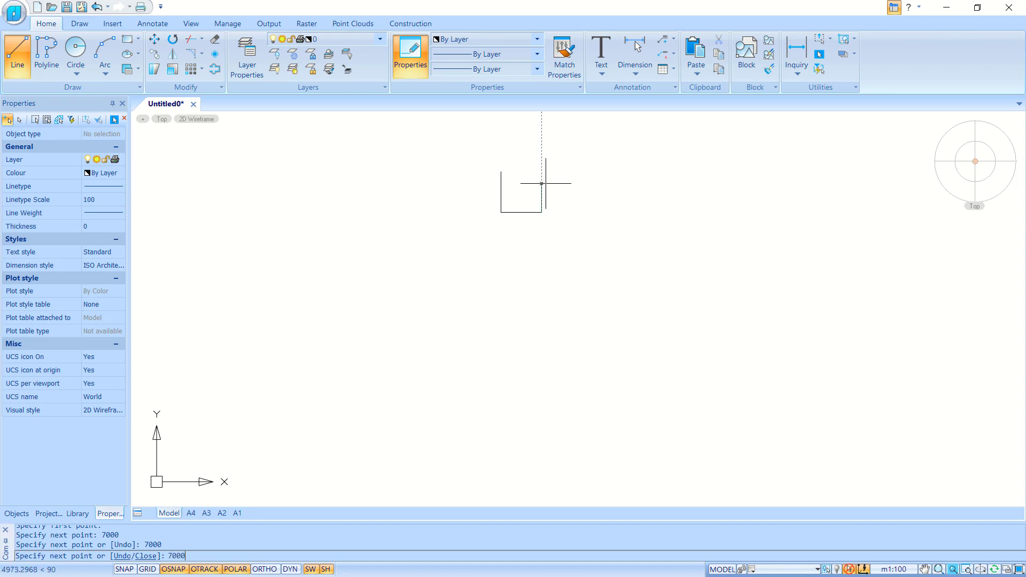
{"action": "key", "text": "Return"}
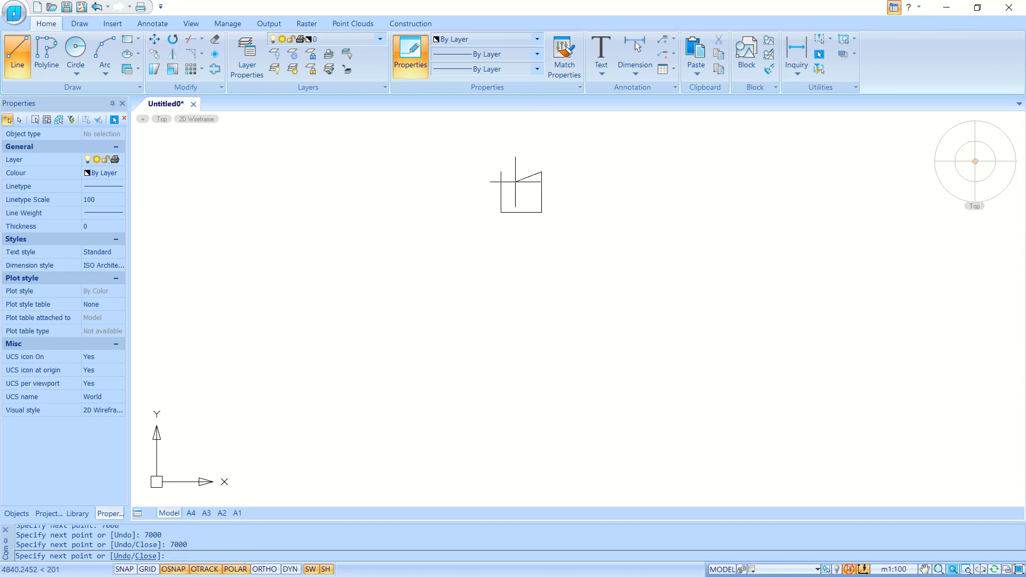
{"action": "left_click", "coordinate": [501, 171]}
{"action": "scroll", "coordinate": [523, 197], "scroll_direction": "up", "scroll_amount": 5}
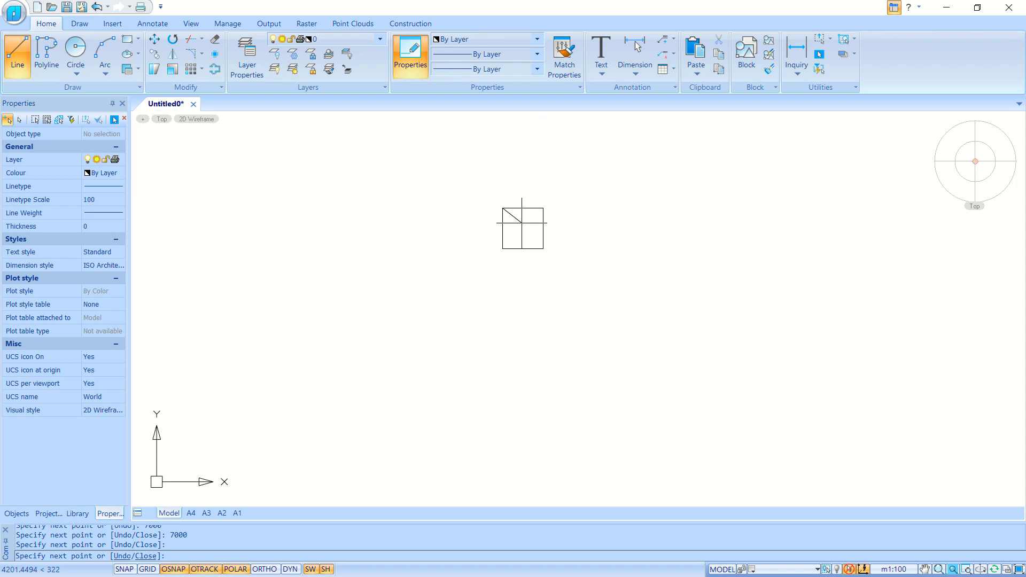
{"action": "mouse_move", "coordinate": [526, 220]}
{"action": "middle_mouse_down"}
{"action": "mouse_move", "coordinate": [528, 272]}
{"action": "mouse_move", "coordinate": [547, 265]}
{"action": "middle_mouse_up"}
{"action": "scroll", "coordinate": [528, 274], "scroll_direction": "up", "scroll_amount": 2}
{"action": "key", "text": "Escape"}
{"action": "scroll", "coordinate": [527, 296], "scroll_direction": "up", "scroll_amount": 2}
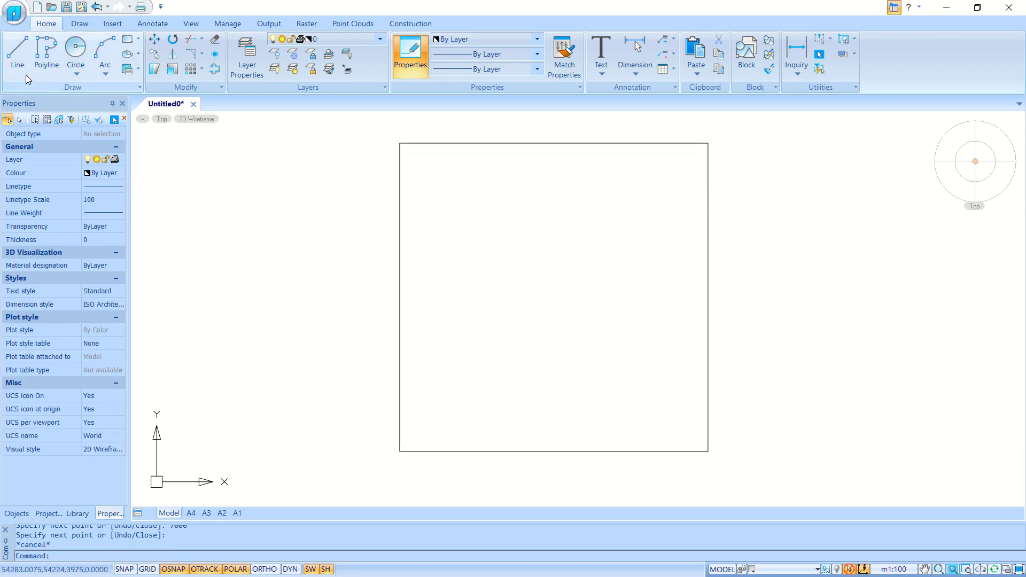
Step: Draw lines from the bottom edge midpoint up to centre height and across to the right edge midpoint, forming a 3500 quarter
{"action": "left_click", "coordinate": [18, 52]}
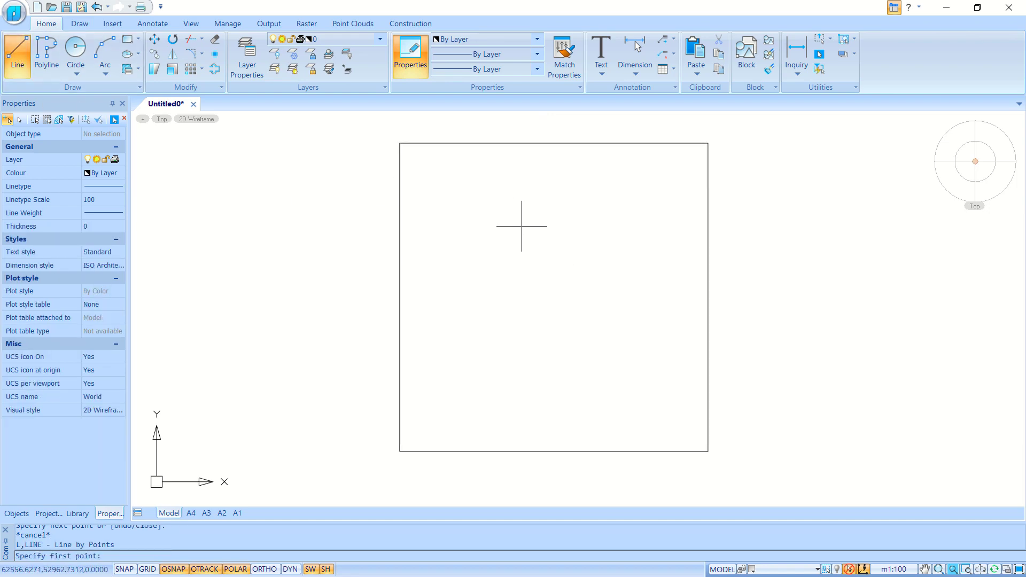
{"action": "right_click", "coordinate": [553, 228], "text": "shift"}
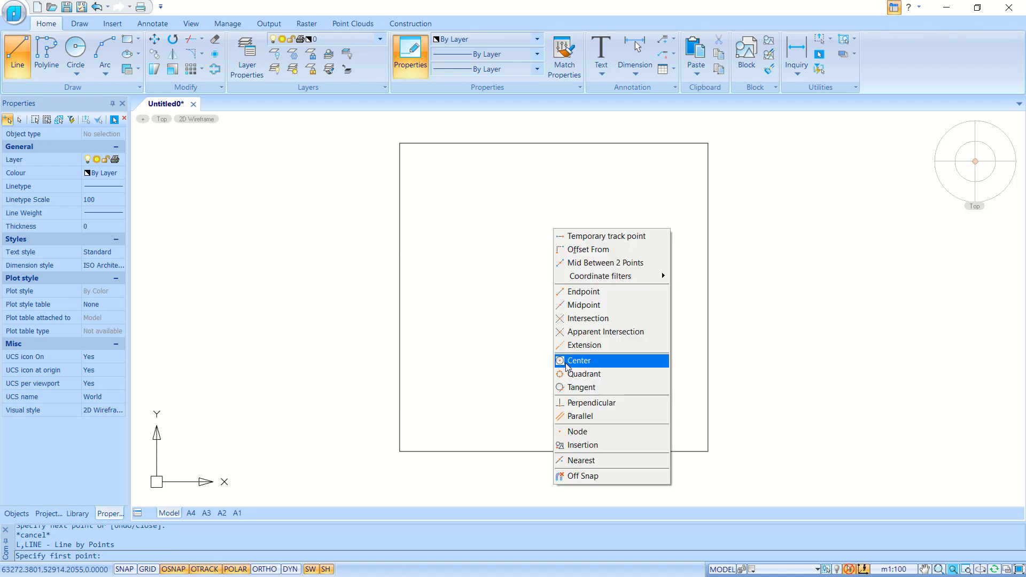
{"action": "left_click", "coordinate": [589, 307]}
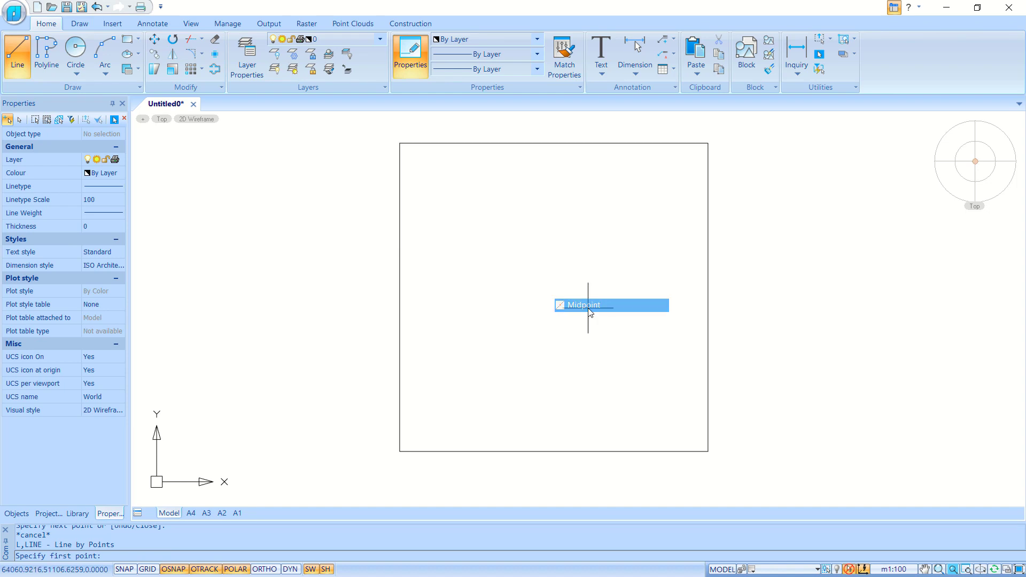
{"action": "left_click", "coordinate": [554, 452]}
{"action": "right_click", "coordinate": [569, 266], "text": "shift"}
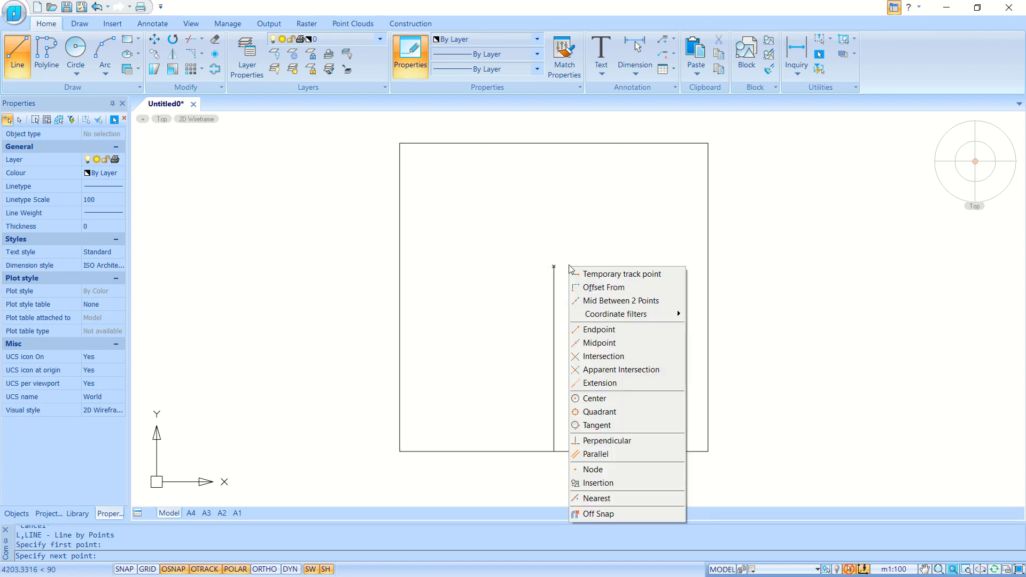
{"action": "left_click", "coordinate": [613, 343]}
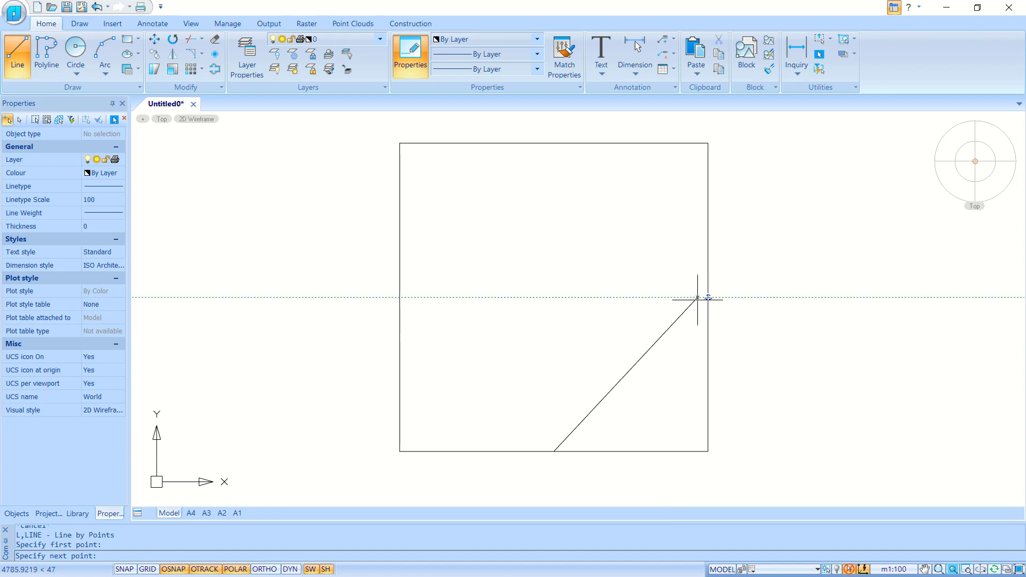
{"action": "left_click", "coordinate": [553, 297]}
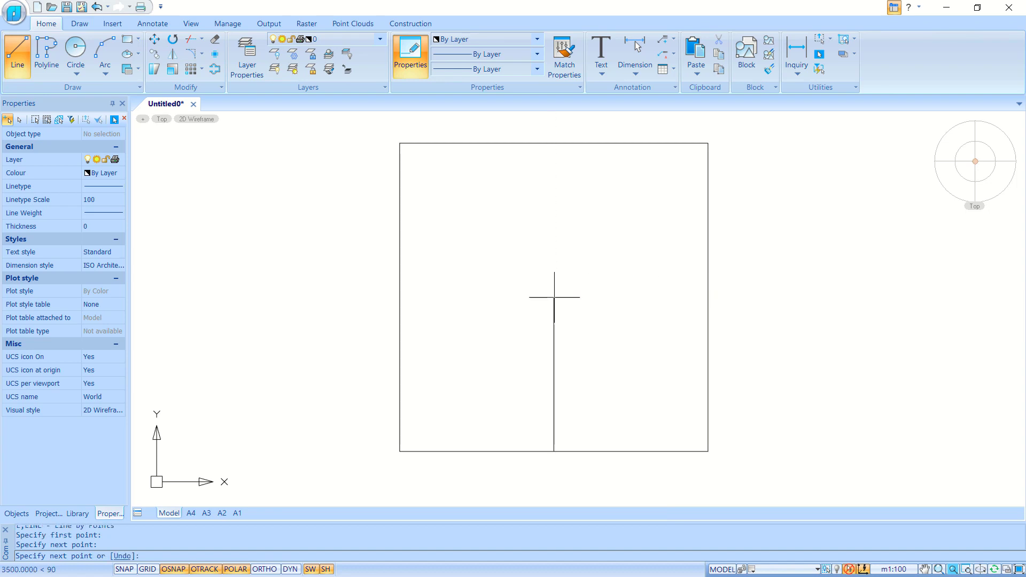
{"action": "left_click", "coordinate": [708, 298]}
{"action": "key", "text": "Escape"}
{"action": "middle_click_drag", "start_coordinate": [604, 283], "coordinate": [610, 292]}
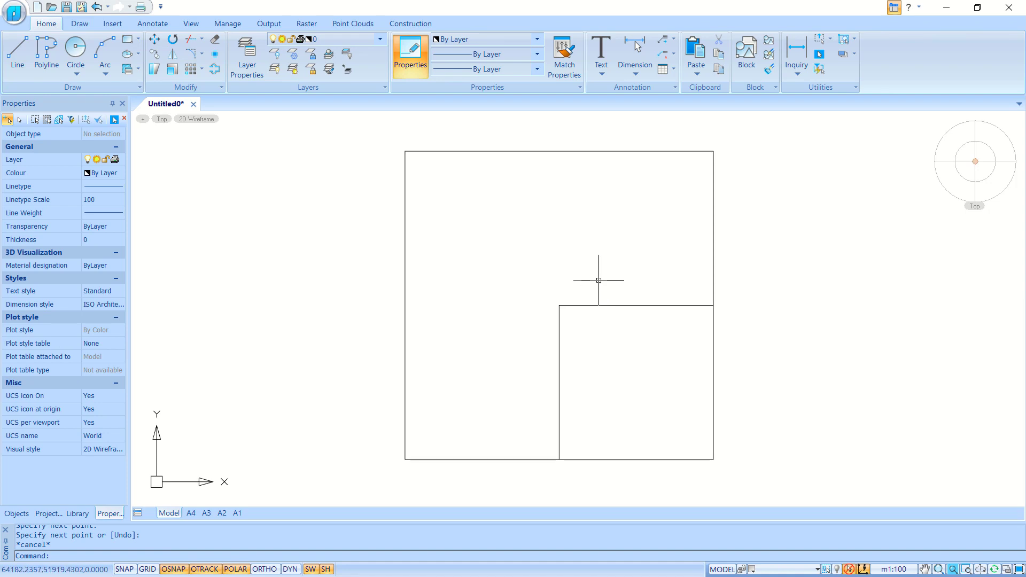
{"action": "left_click", "coordinate": [415, 25]}
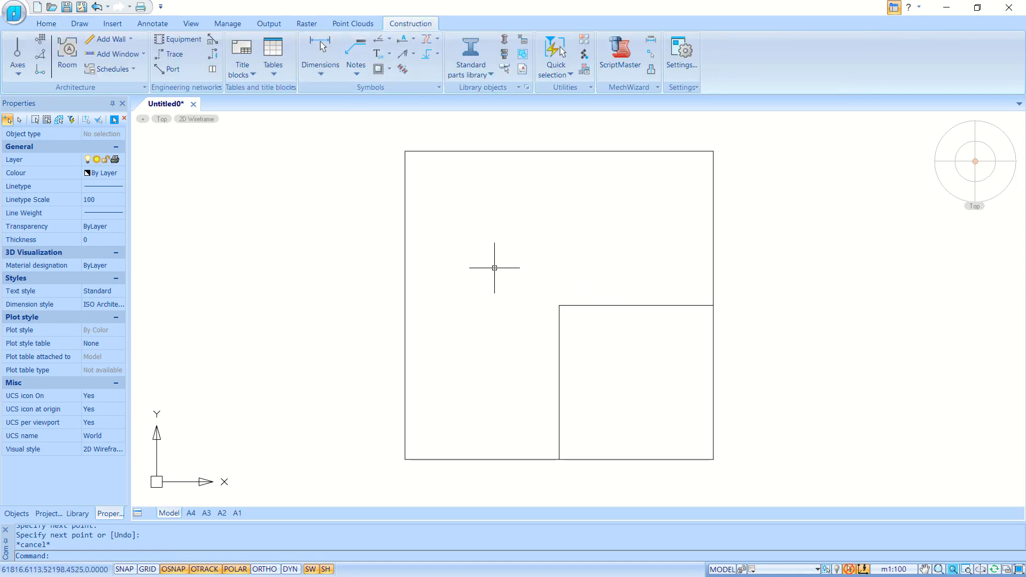
Step: Trace 150-wide, 2750-high walls around all four 7000 sides, from the bottom-left corner back to it
{"action": "left_click", "coordinate": [130, 40]}
{"action": "left_click", "coordinate": [123, 61]}
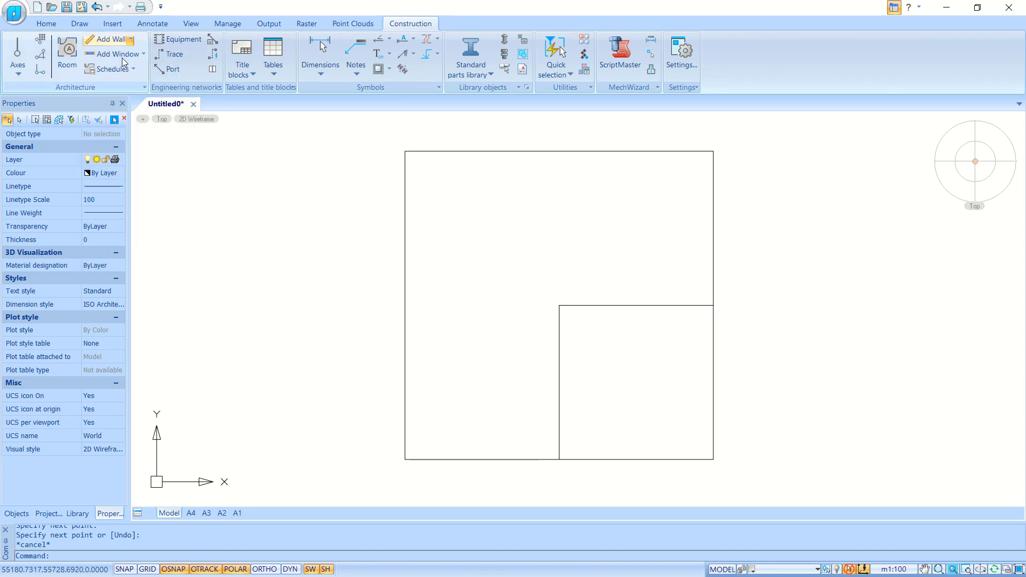
{"action": "left_click", "coordinate": [405, 459]}
{"action": "left_click", "coordinate": [404, 153]}
{"action": "left_click", "coordinate": [715, 152]}
{"action": "left_click", "coordinate": [713, 459]}
{"action": "left_click", "coordinate": [403, 460]}
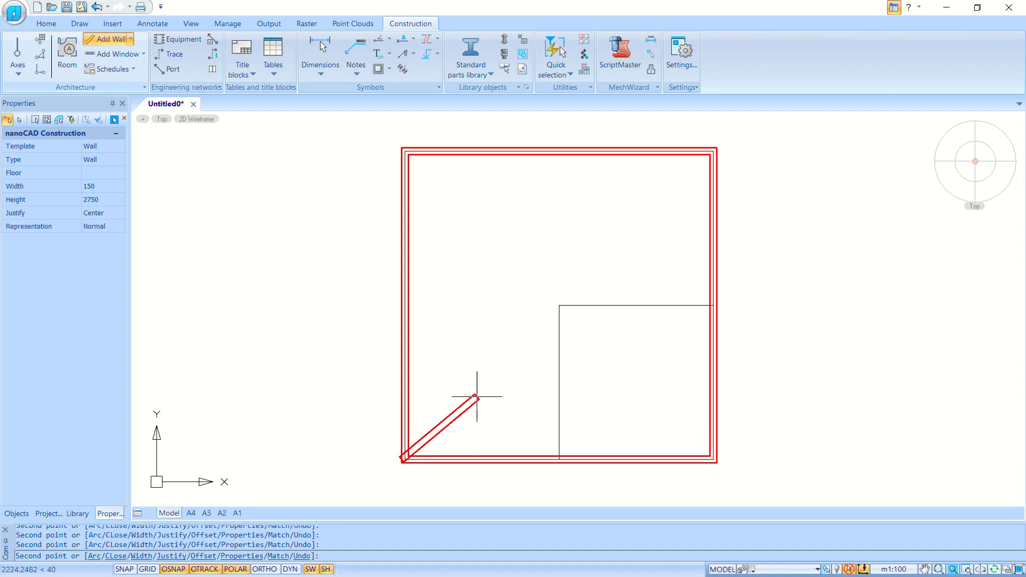
{"action": "key", "text": "Escape"}
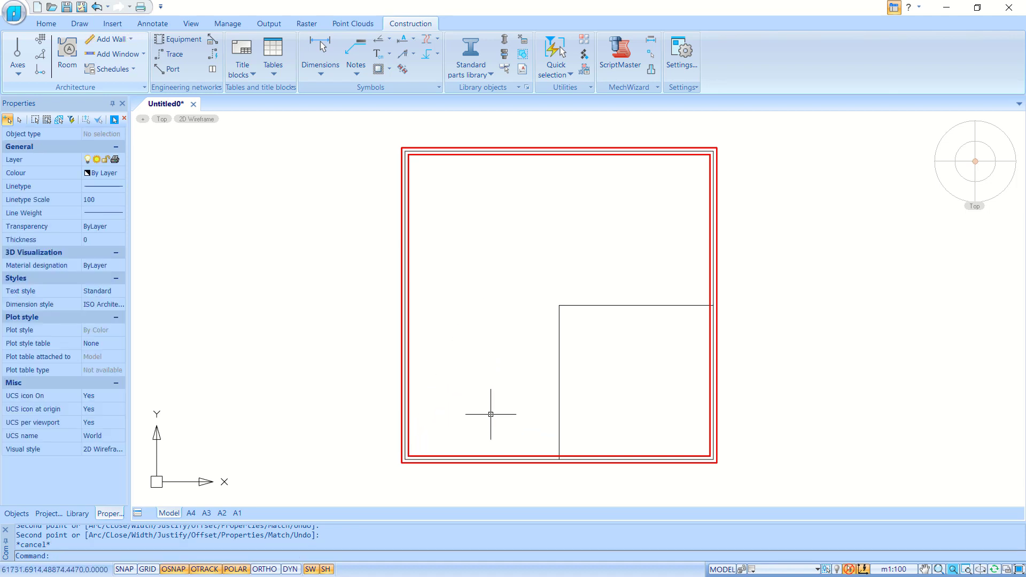
Step: Add partition walls from the bottom-wall midpoint up to the inner corner and across to the right wall
{"action": "left_click", "coordinate": [107, 39]}
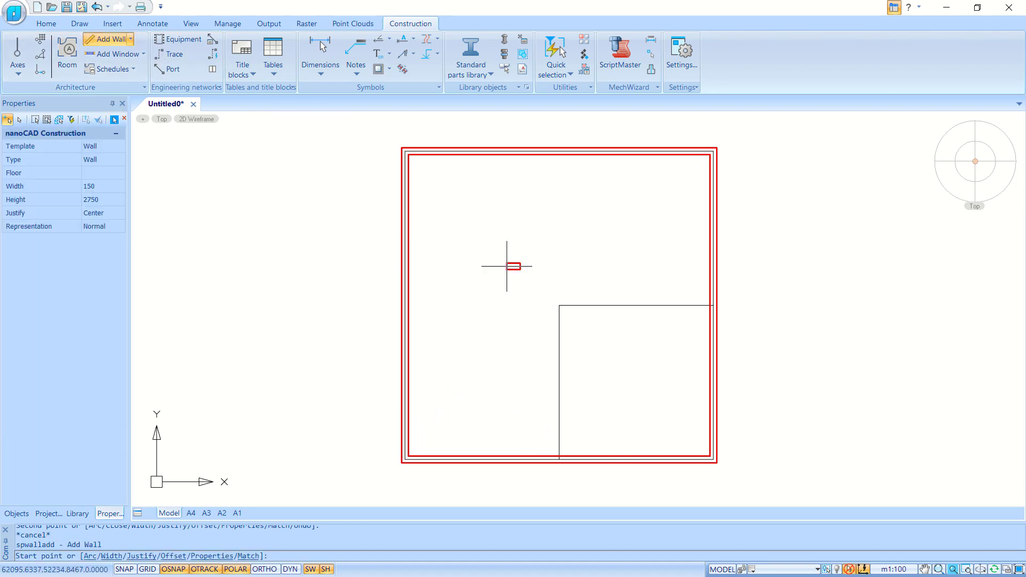
{"action": "left_click", "coordinate": [559, 456]}
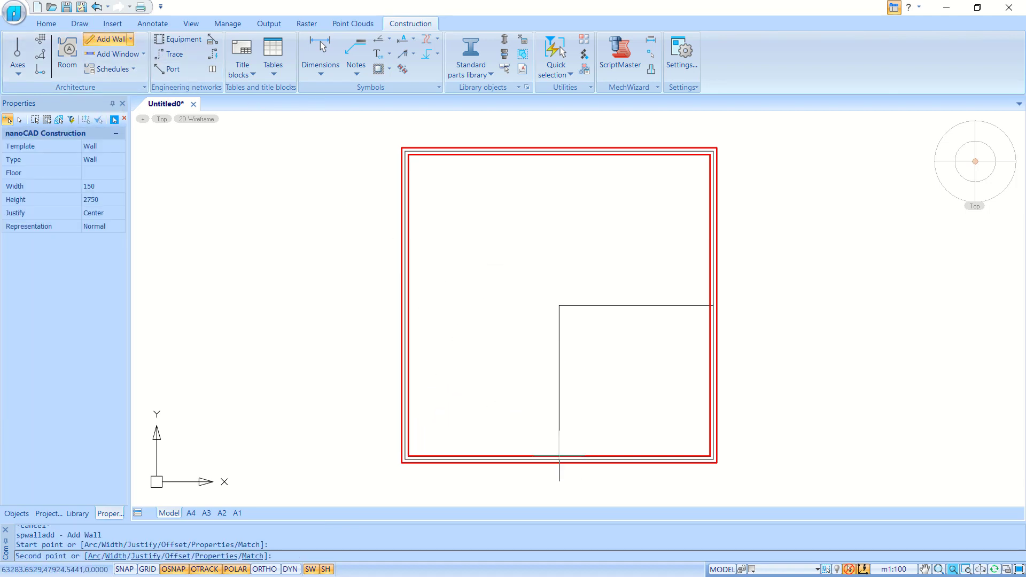
{"action": "left_click", "coordinate": [559, 305]}
{"action": "left_click", "coordinate": [710, 303]}
{"action": "key", "text": "Escape"}
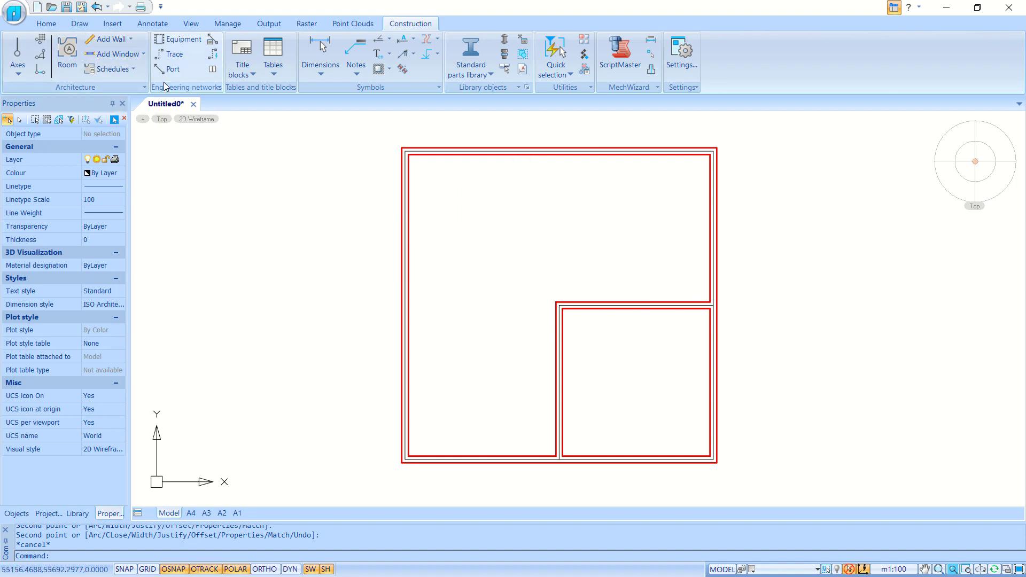
{"action": "left_click", "coordinate": [144, 54]}
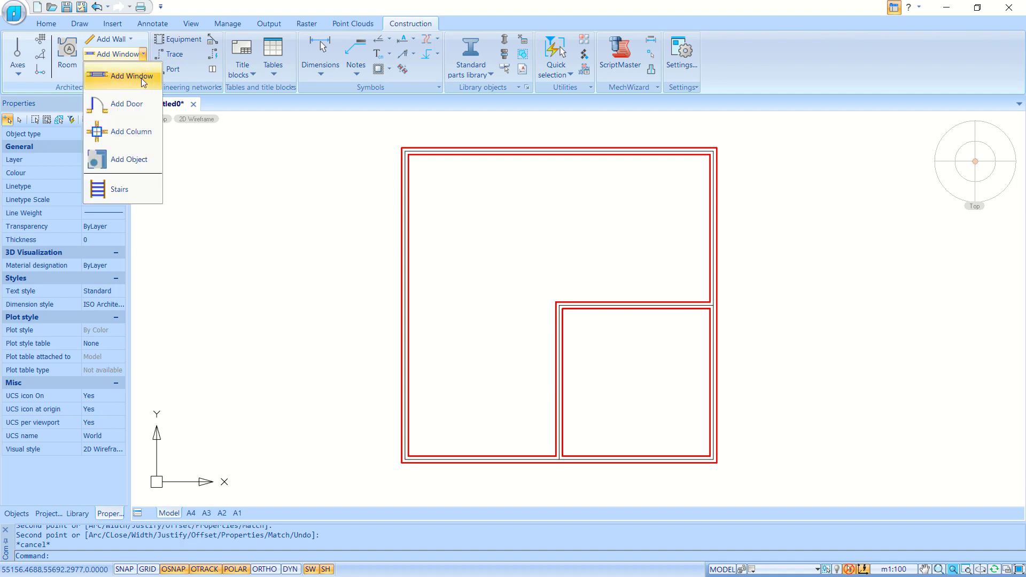
Step: Place 300x300 columns at the bottom corners, both partition-wall junctions and the inner corner
{"action": "left_click", "coordinate": [143, 135]}
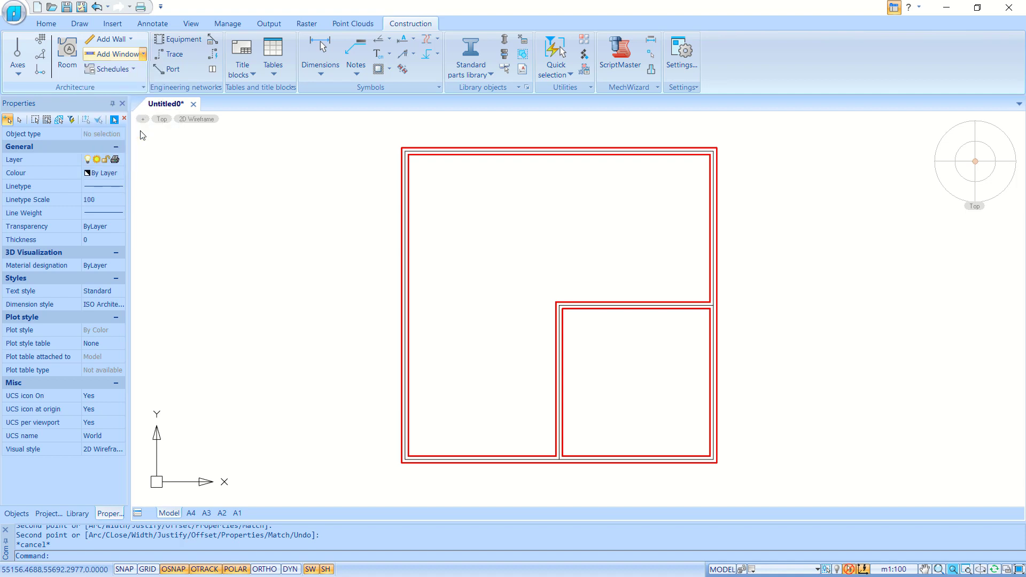
{"action": "left_click", "coordinate": [405, 459]}
{"action": "left_click", "coordinate": [559, 459]}
{"action": "left_click", "coordinate": [712, 461]}
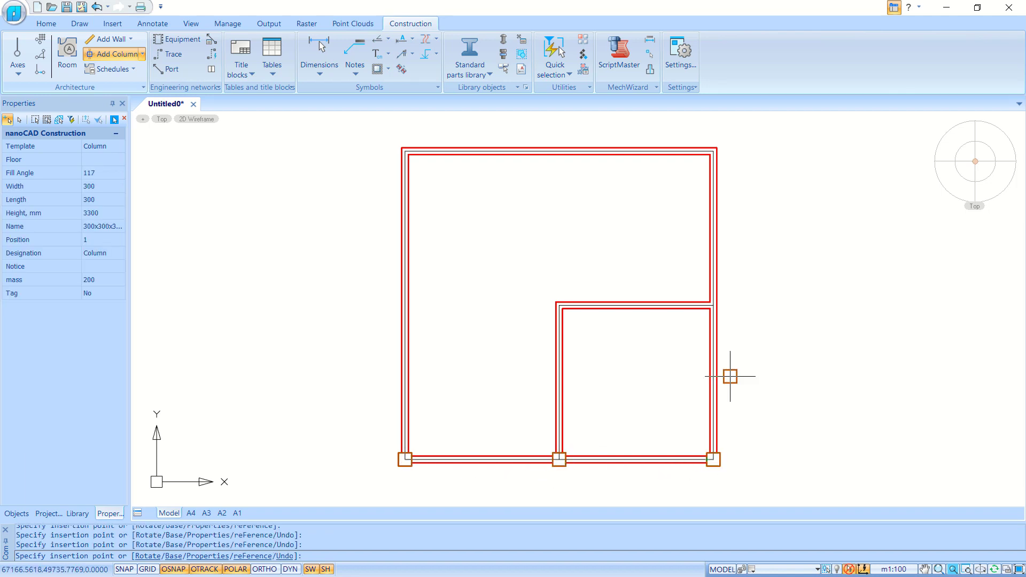
{"action": "left_click", "coordinate": [713, 305]}
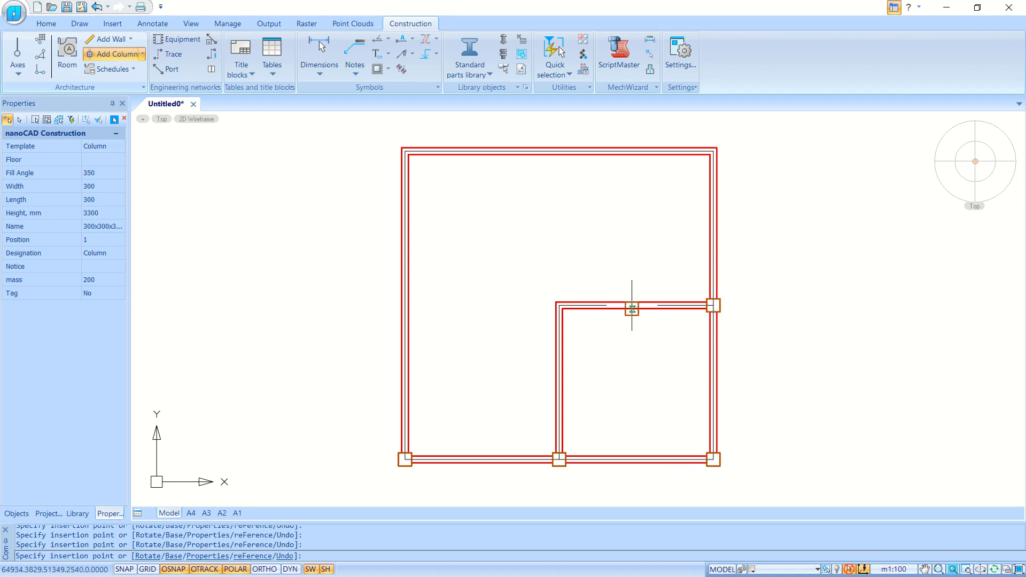
{"action": "left_click", "coordinate": [559, 305]}
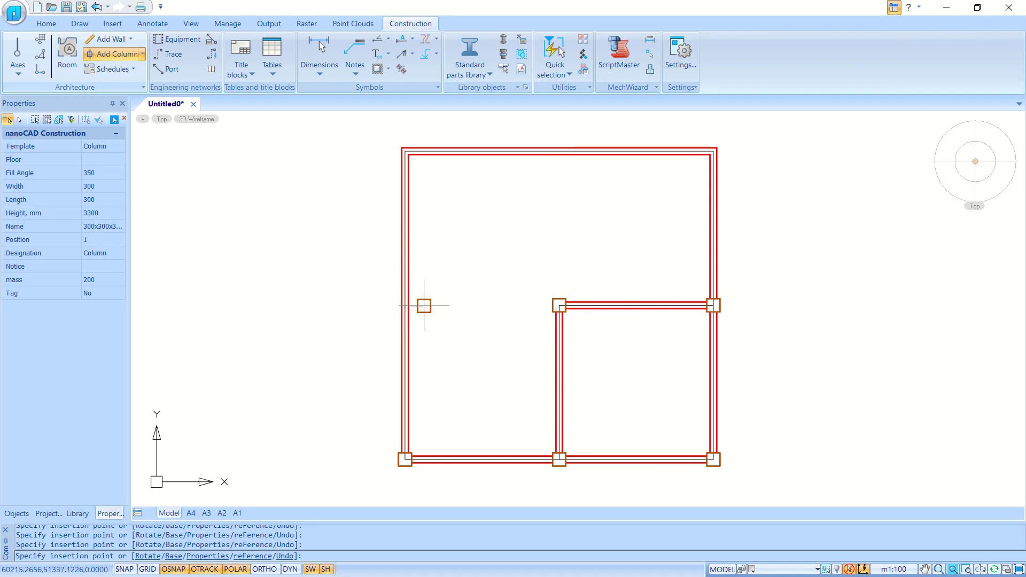
Step: Add columns at the left wall midpoint, top-left corner and top wall midpoint using Midpoint snaps
{"action": "right_click", "coordinate": [464, 281], "text": "shift"}
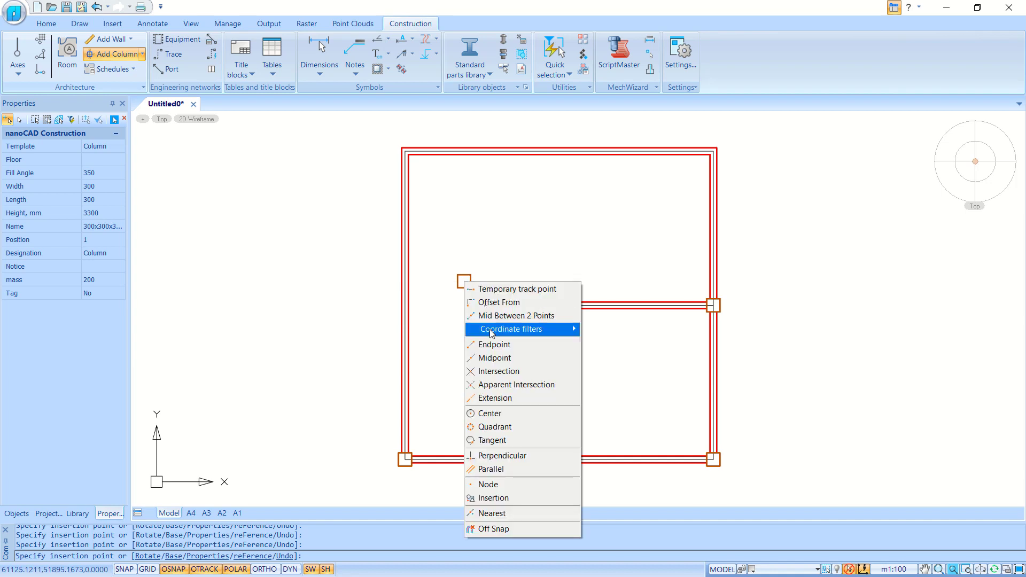
{"action": "left_click", "coordinate": [494, 358]}
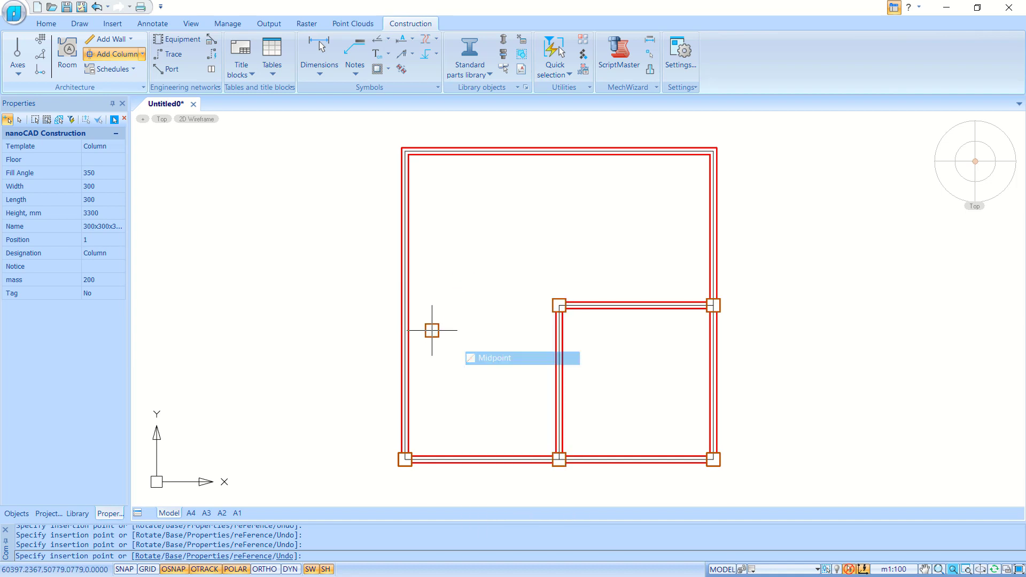
{"action": "left_click", "coordinate": [406, 305]}
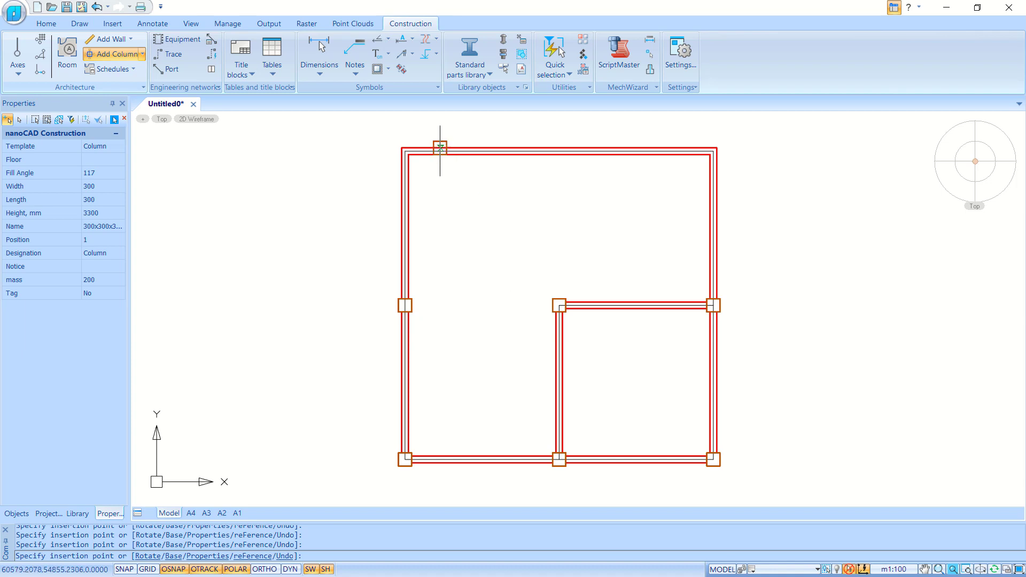
{"action": "left_click", "coordinate": [405, 150]}
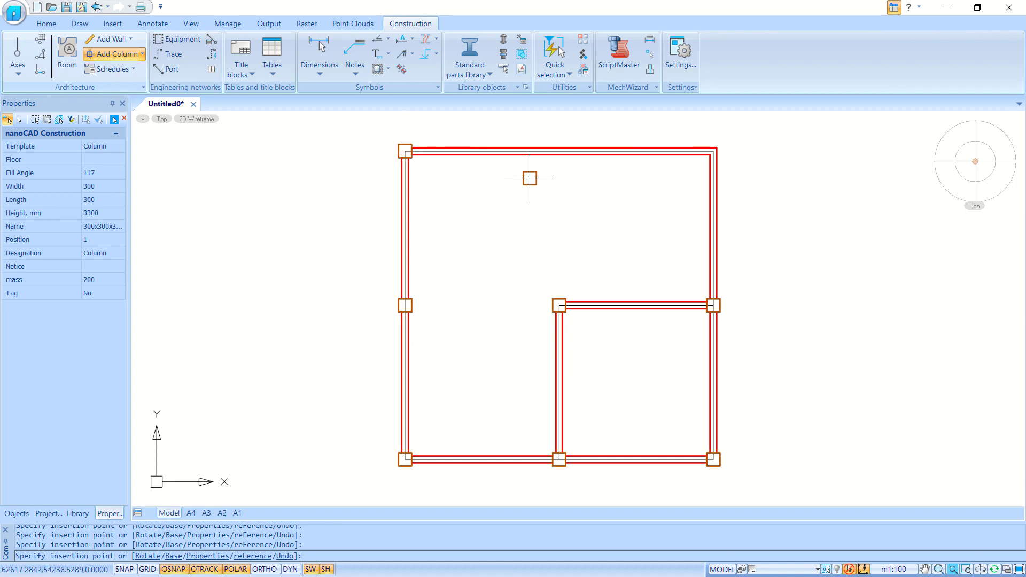
{"action": "right_click", "coordinate": [555, 176]}
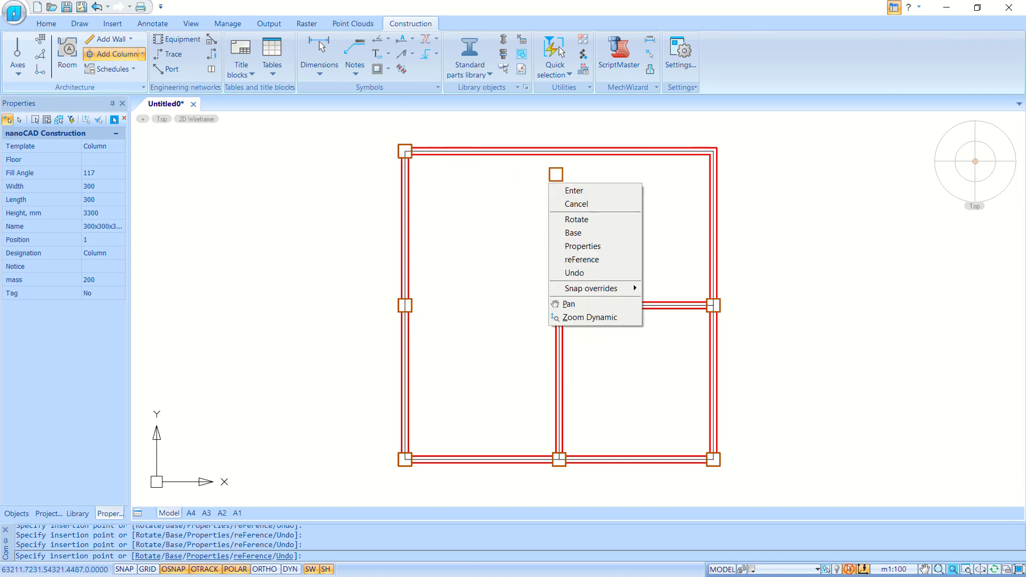
{"action": "left_click", "coordinate": [541, 211]}
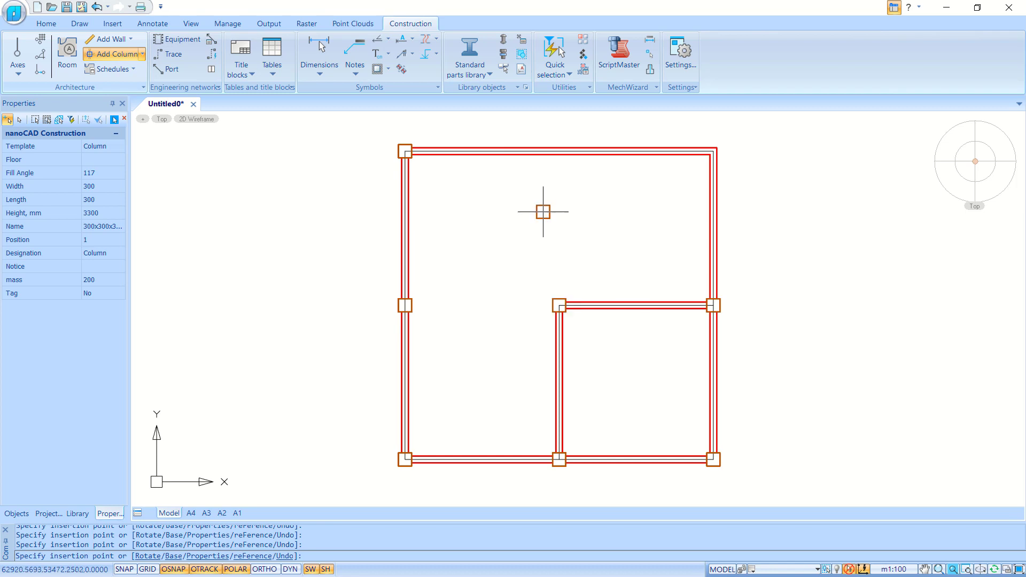
{"action": "right_click", "coordinate": [556, 172], "text": "shift"}
{"action": "left_click", "coordinate": [566, 251]}
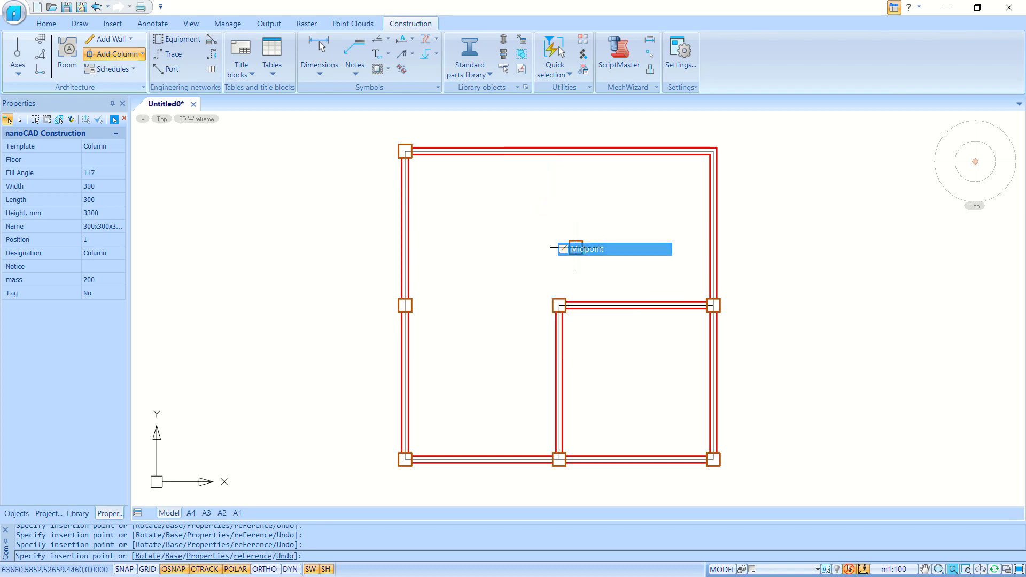
{"action": "left_click", "coordinate": [559, 152]}
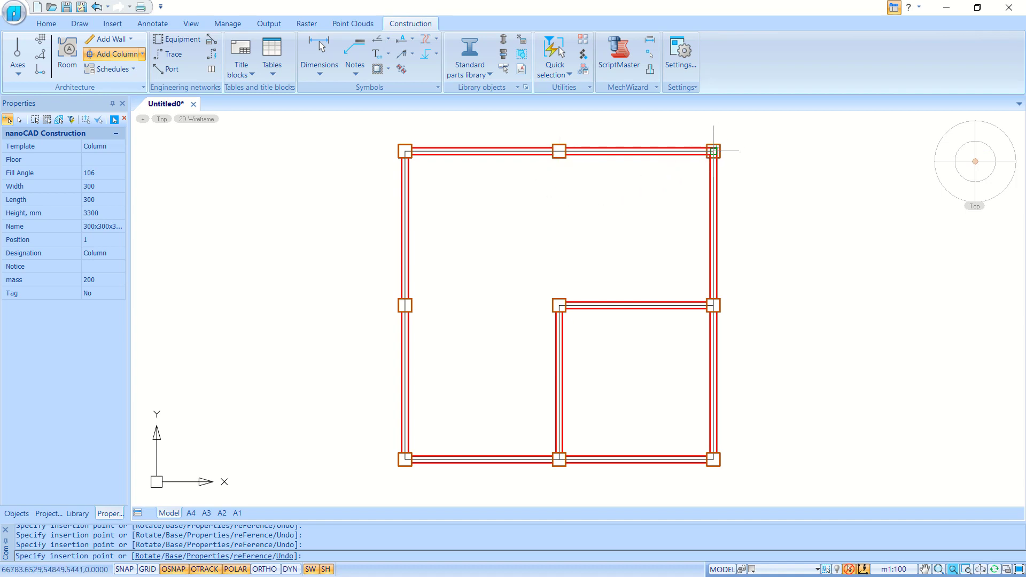
{"action": "key", "text": "Escape"}
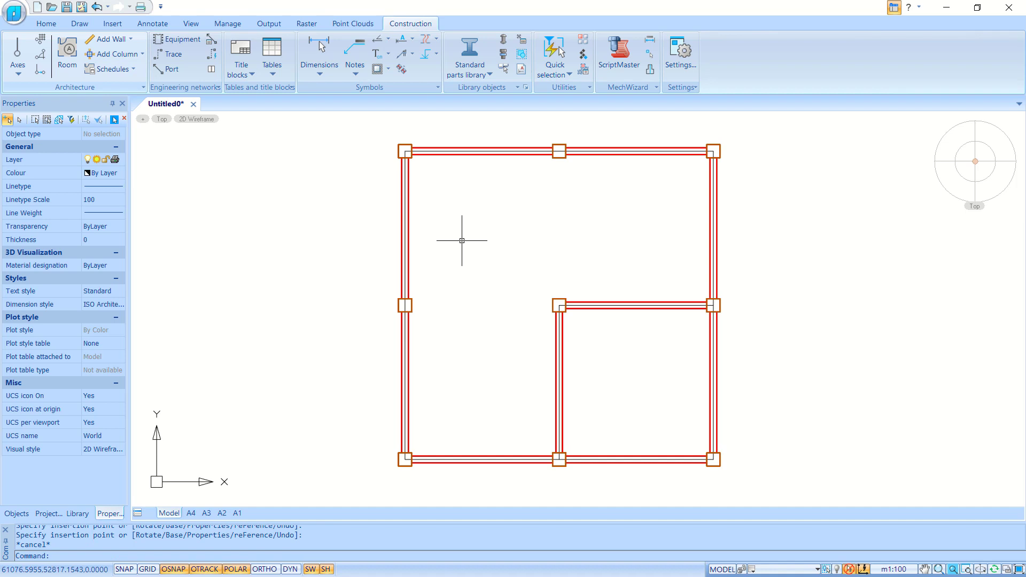
Step: Insert the first single door 30 mm from its column
{"action": "left_click", "coordinate": [142, 54]}
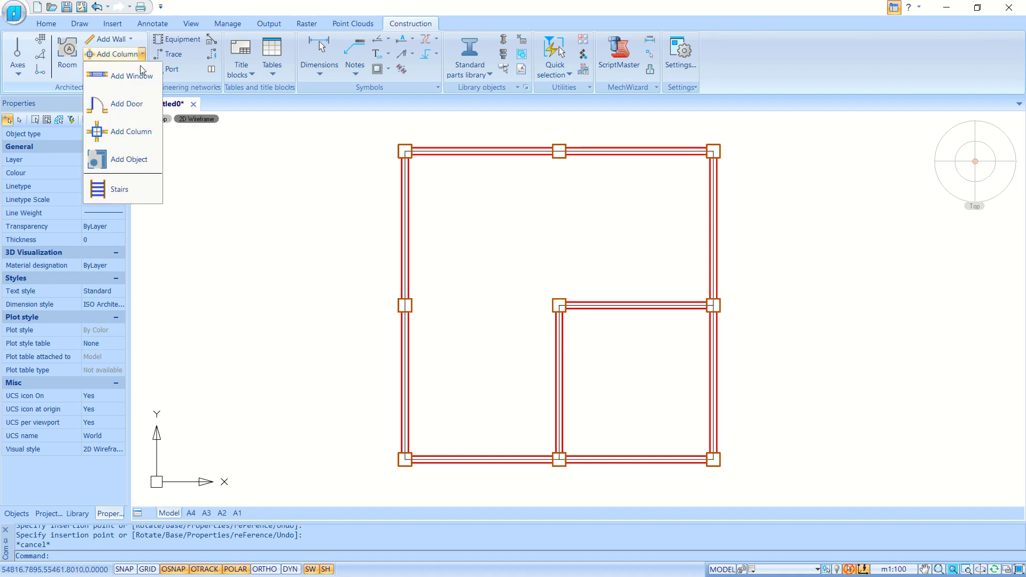
{"action": "left_click", "coordinate": [118, 105]}
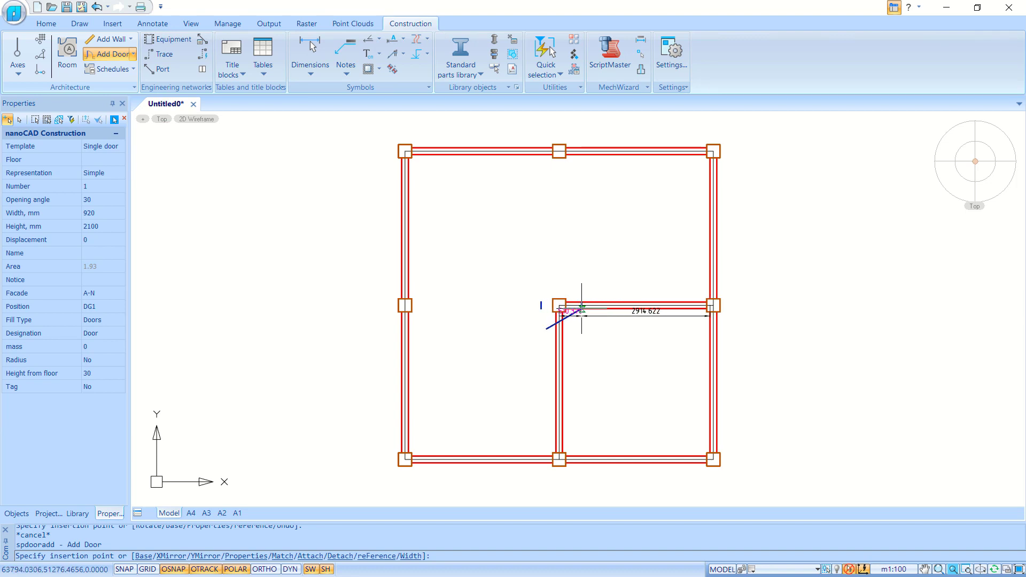
{"action": "scroll", "coordinate": [581, 308], "scroll_direction": "up", "scroll_amount": 5}
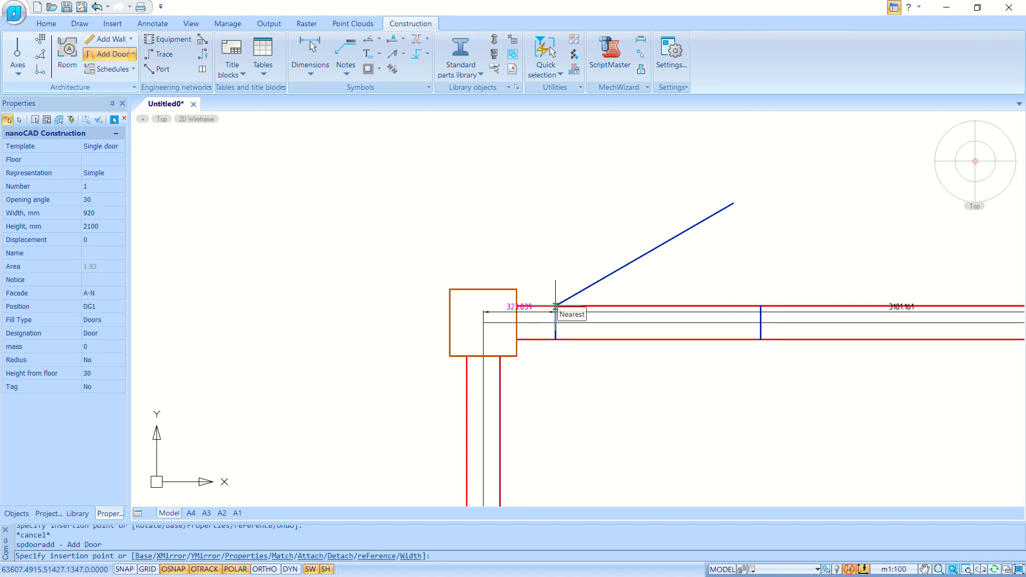
{"action": "type", "text": "300"}
{"action": "key", "text": "Return"}
Step: Insert a second 920x2100 door 30 mm from the bottom-left corner column
{"action": "scroll", "coordinate": [655, 325], "scroll_direction": "down", "scroll_amount": 3}
{"action": "scroll", "coordinate": [656, 325], "scroll_direction": "down", "scroll_amount": 3}
{"action": "scroll", "coordinate": [532, 385], "scroll_direction": "up", "scroll_amount": 5}
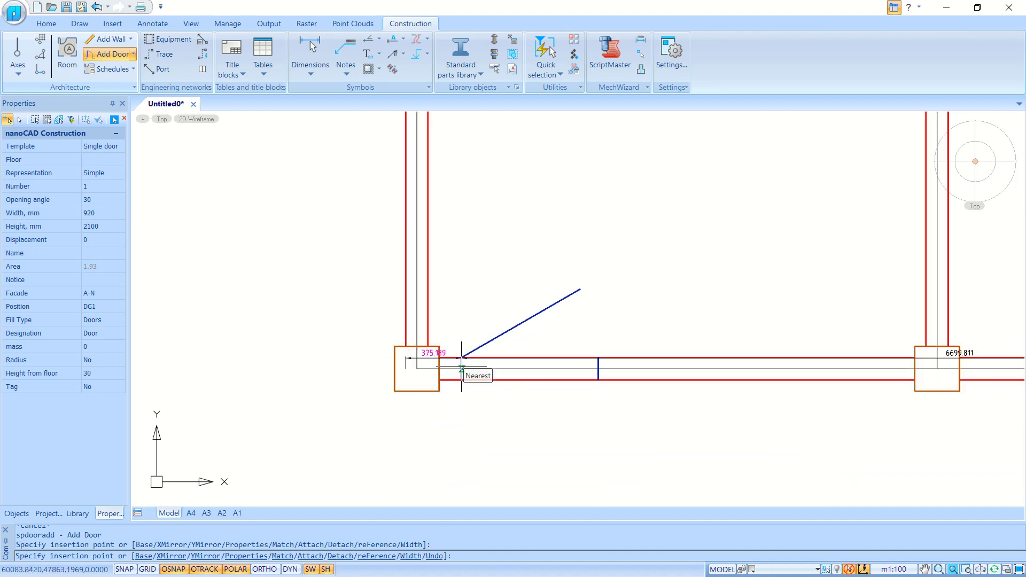
{"action": "type", "text": "300"}
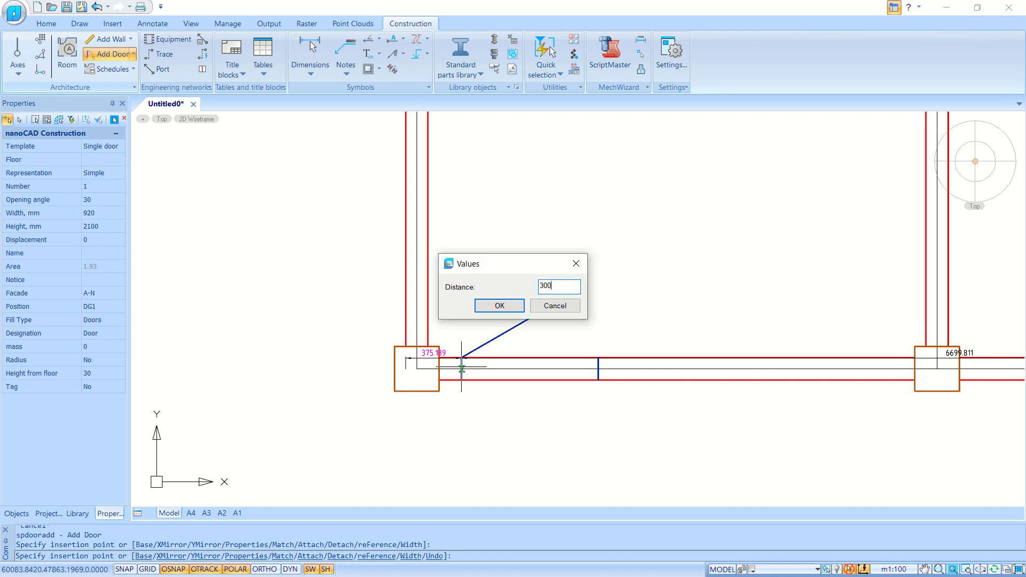
{"action": "key", "text": "Return"}
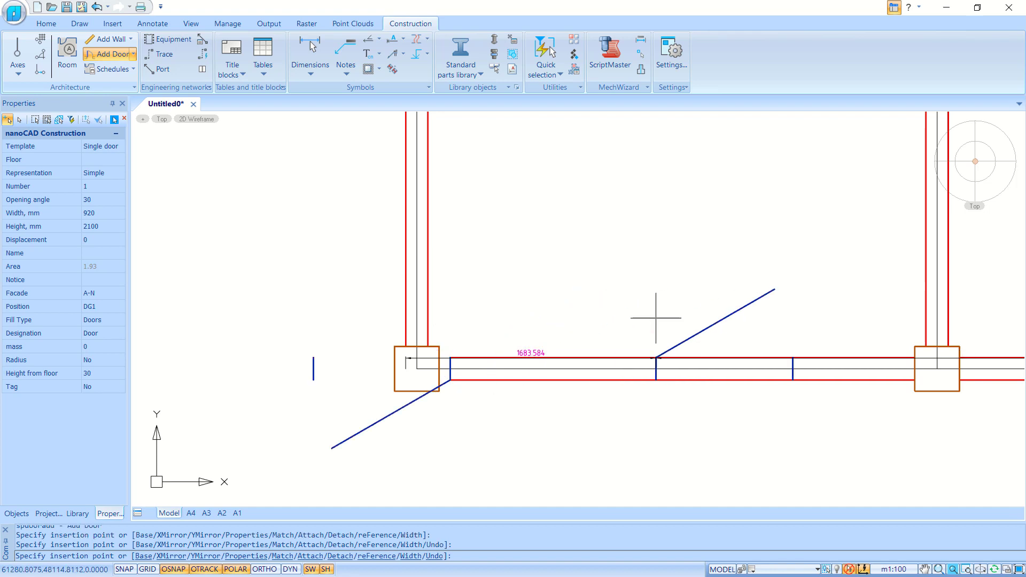
{"action": "key", "text": "Escape"}
Step: Resize the bottom-wall door and flip it to swing inward, hinged on the other jamb
{"action": "left_click", "coordinate": [390, 417]}
{"action": "left_click", "coordinate": [463, 369]}
{"action": "left_click", "coordinate": [451, 389]}
{"action": "left_click", "coordinate": [563, 390]}
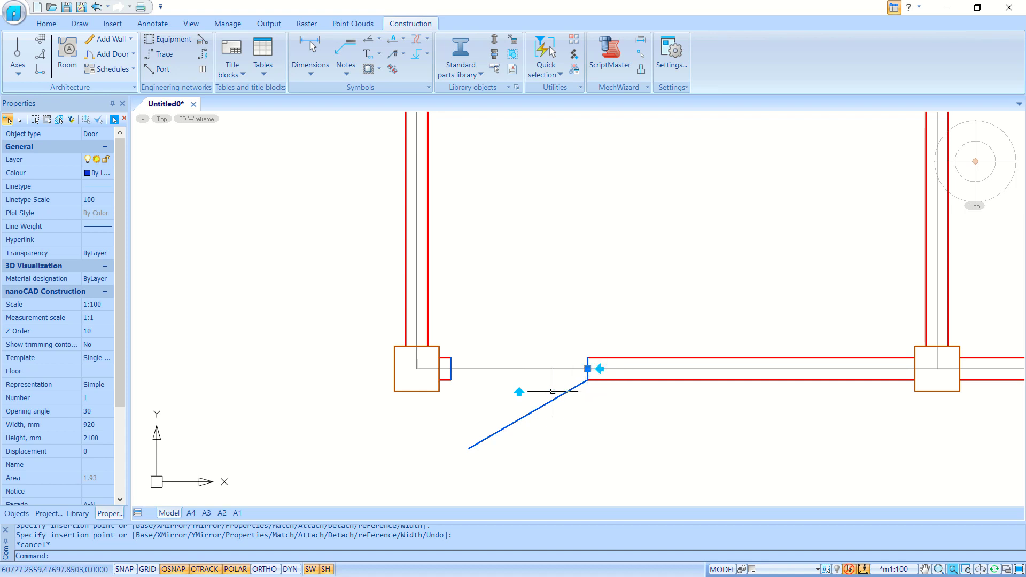
{"action": "left_click", "coordinate": [519, 393]}
{"action": "left_click", "coordinate": [601, 368]}
Step: Flip the partition door so it swings into the lower-right room
{"action": "scroll", "coordinate": [652, 274], "scroll_direction": "down", "scroll_amount": 3}
{"action": "mouse_move", "coordinate": [688, 247]}
{"action": "middle_mouse_down"}
{"action": "mouse_move", "coordinate": [500, 385]}
{"action": "mouse_move", "coordinate": [688, 174]}
{"action": "middle_mouse_up"}
{"action": "scroll", "coordinate": [688, 174], "scroll_direction": "up", "scroll_amount": 2}
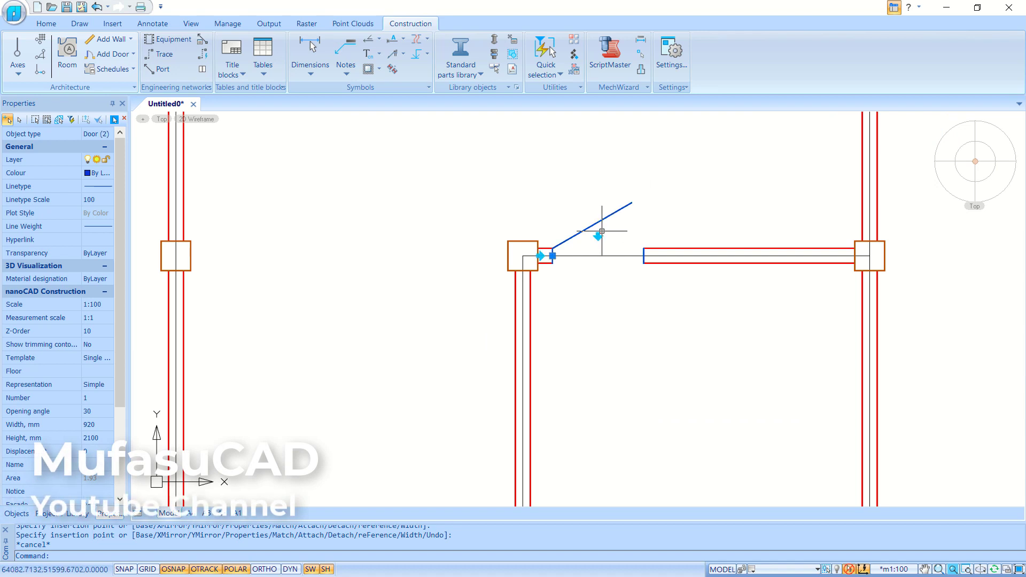
{"action": "left_click", "coordinate": [598, 236]}
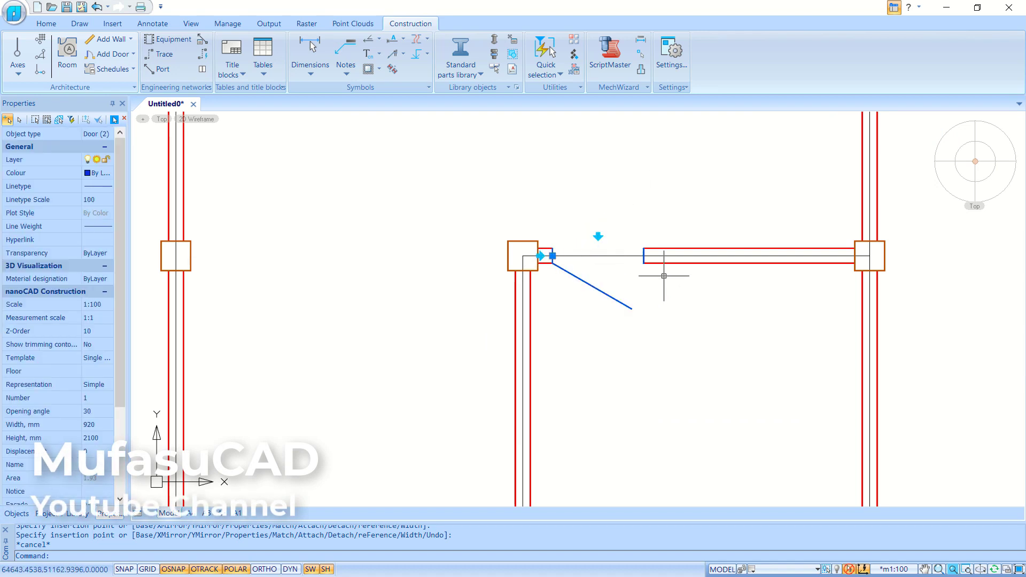
{"action": "scroll", "coordinate": [663, 282], "scroll_direction": "down", "scroll_amount": 3}
{"action": "scroll", "coordinate": [614, 300], "scroll_direction": "up", "scroll_amount": 4}
{"action": "key", "text": "Escape"}
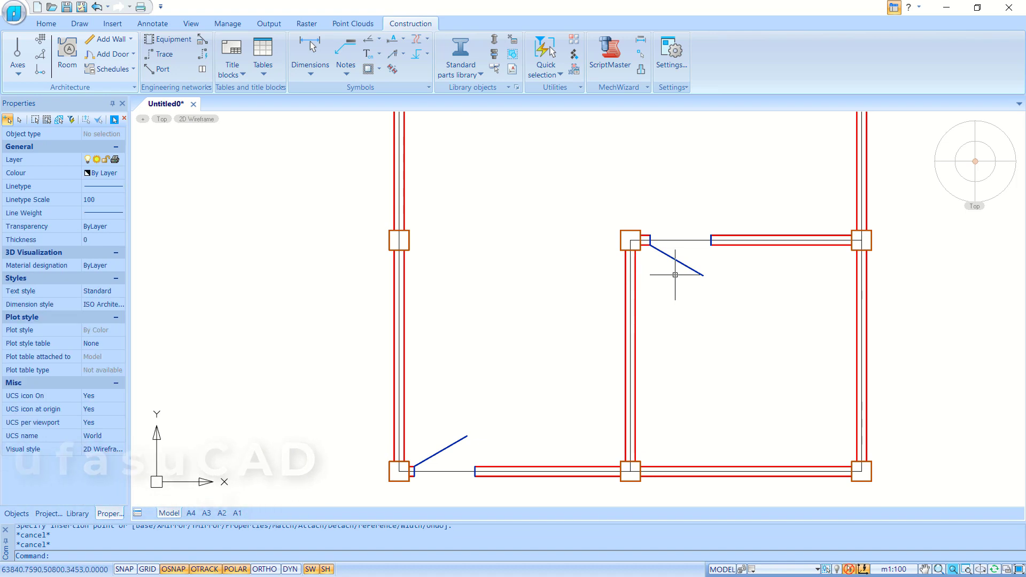
{"action": "scroll", "coordinate": [687, 259], "scroll_direction": "down", "scroll_amount": 2}
{"action": "middle_click_drag", "start_coordinate": [687, 259], "coordinate": [579, 313]}
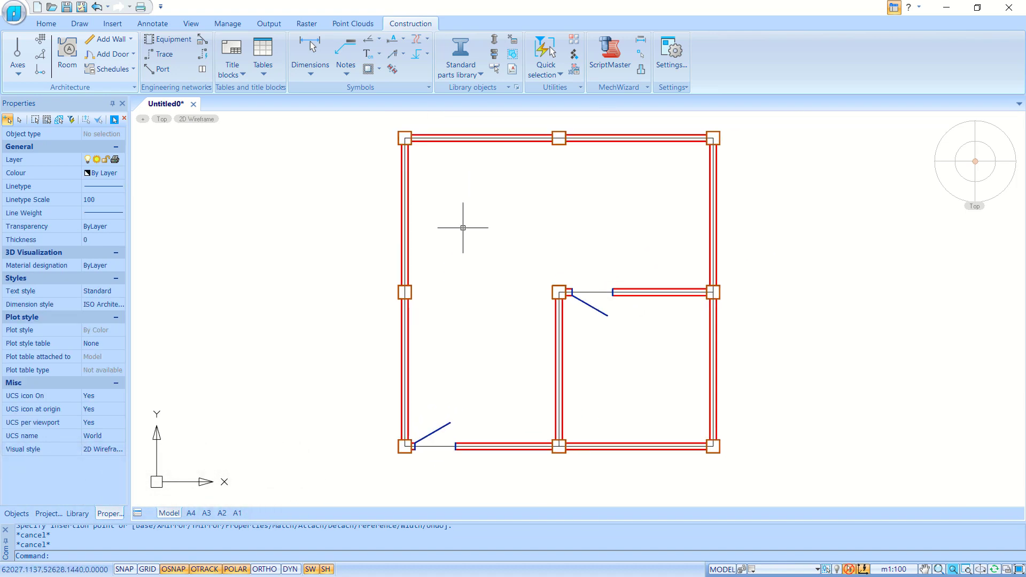
Step: Place 920-wide, 1320-high windows in the bottom wall and at two spots on the left wall
{"action": "left_click", "coordinate": [134, 57]}
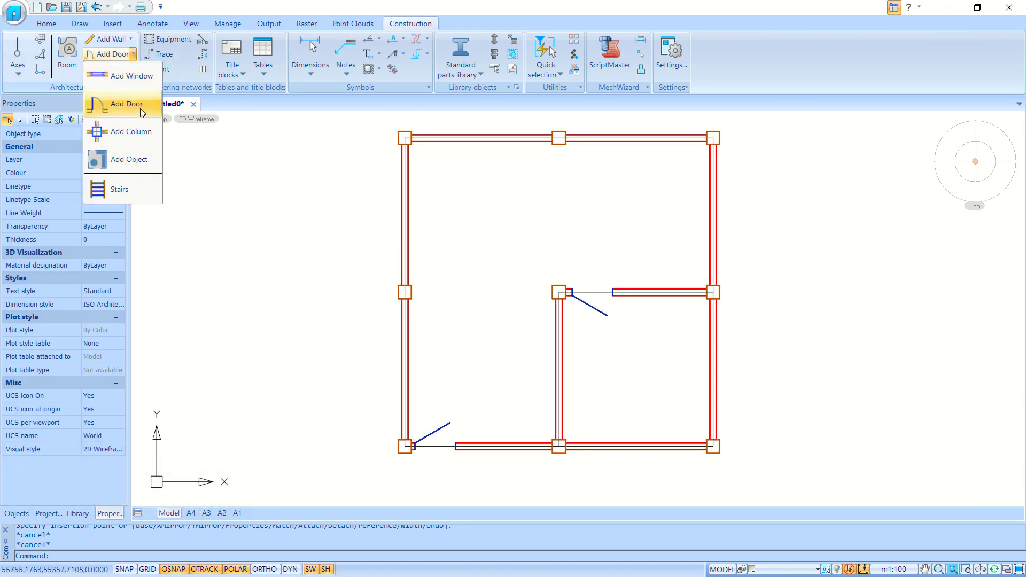
{"action": "left_click", "coordinate": [115, 75]}
{"action": "scroll", "coordinate": [484, 462], "scroll_direction": "up", "scroll_amount": 3}
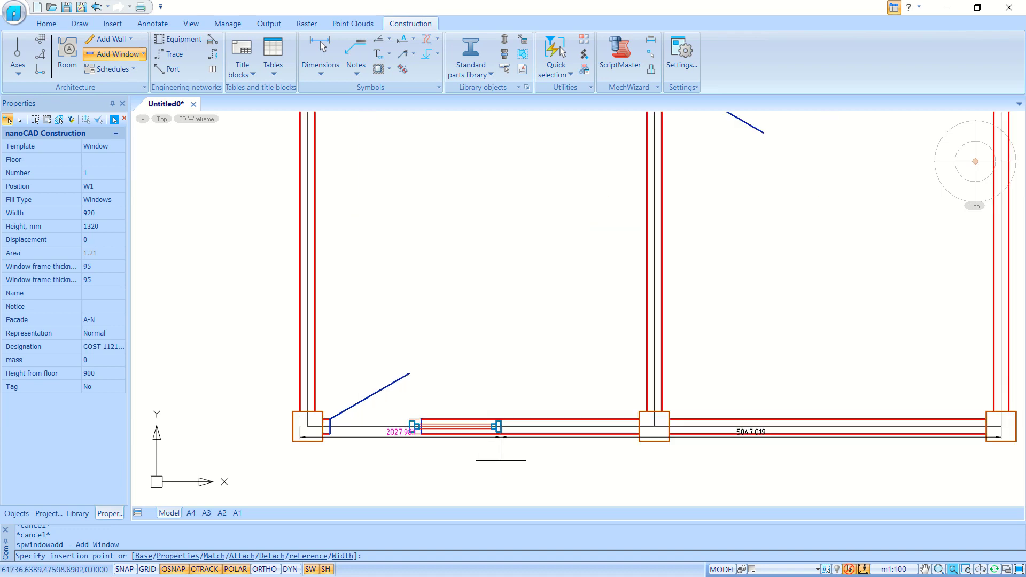
{"action": "left_click", "coordinate": [575, 441]}
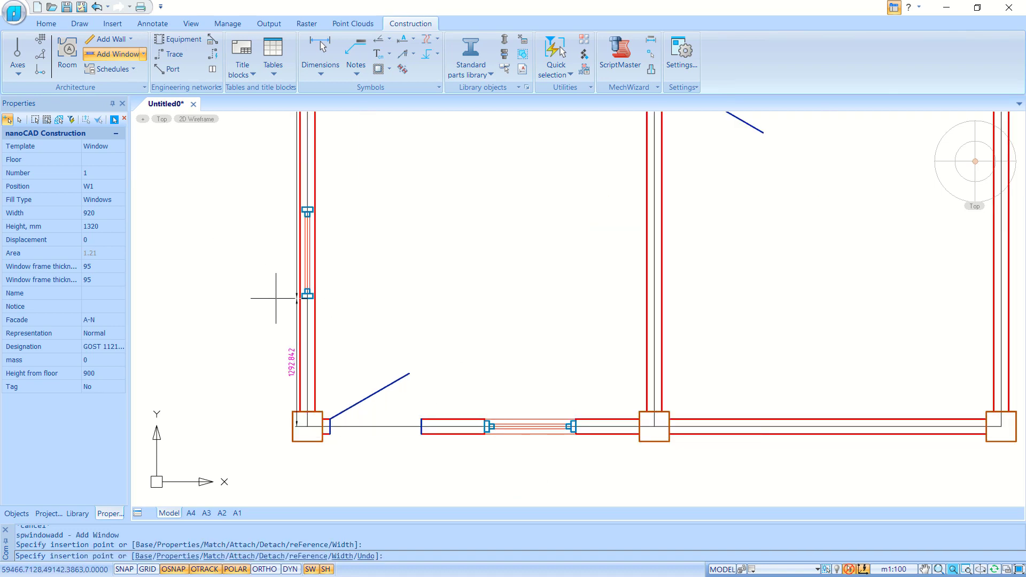
{"action": "left_click", "coordinate": [273, 353]}
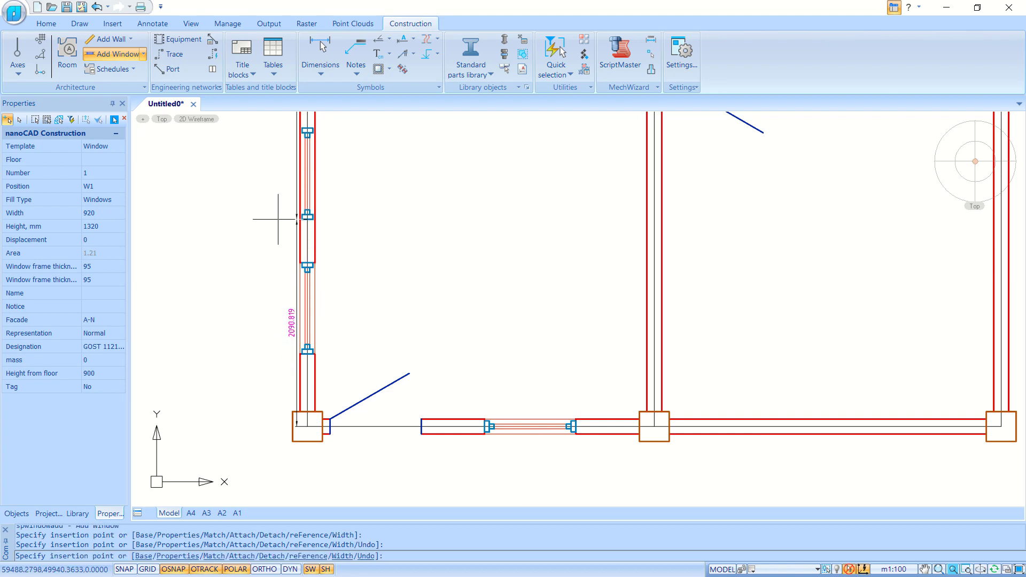
{"action": "left_click", "coordinate": [272, 250]}
{"action": "scroll", "coordinate": [545, 275], "scroll_direction": "down", "scroll_amount": 3}
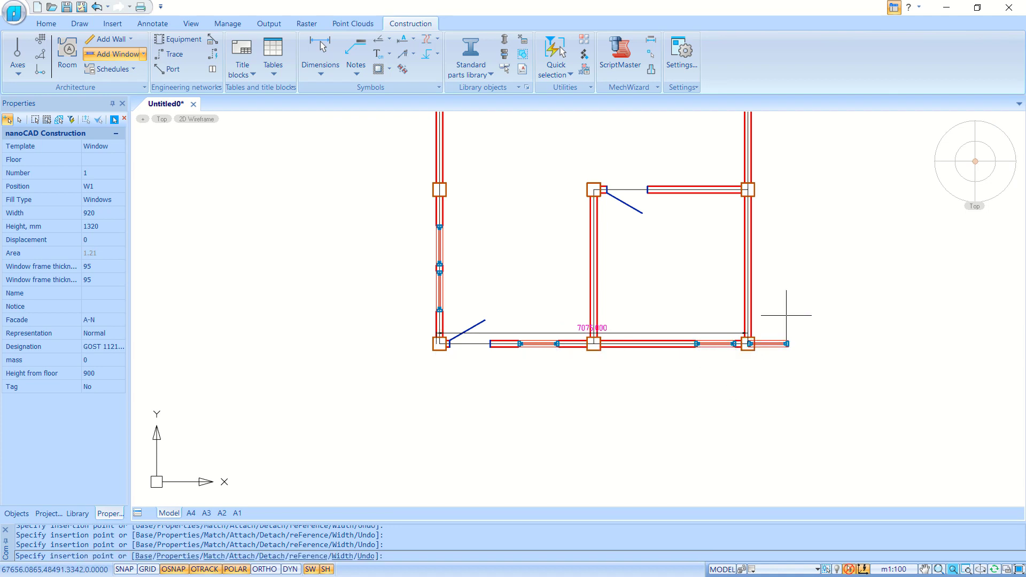
{"action": "key", "text": "Escape"}
{"action": "middle_click_drag", "start_coordinate": [688, 236], "coordinate": [692, 255]}
{"action": "scroll", "coordinate": [492, 321], "scroll_direction": "up", "scroll_amount": 3}
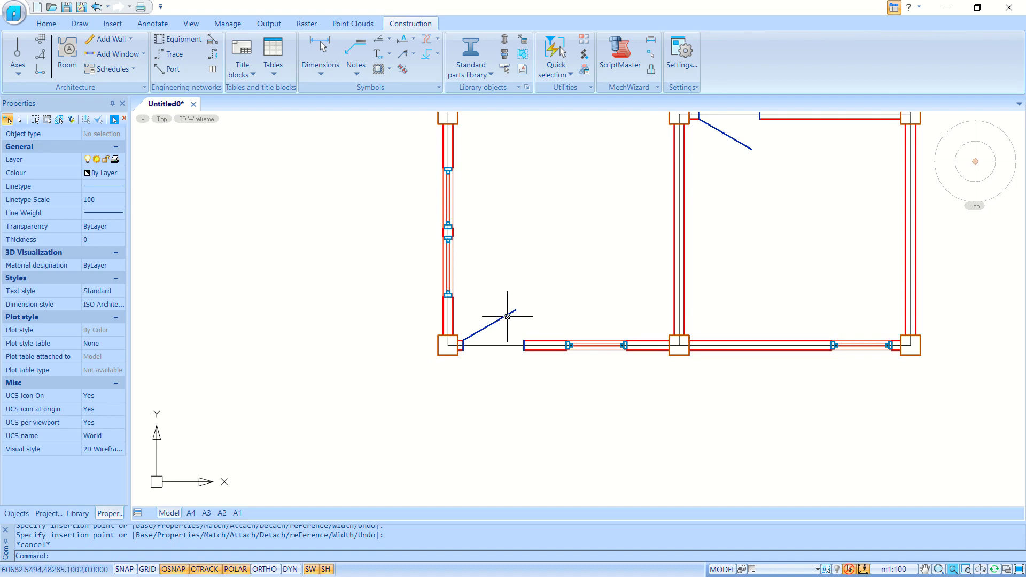
{"action": "double_click", "coordinate": [508, 317]}
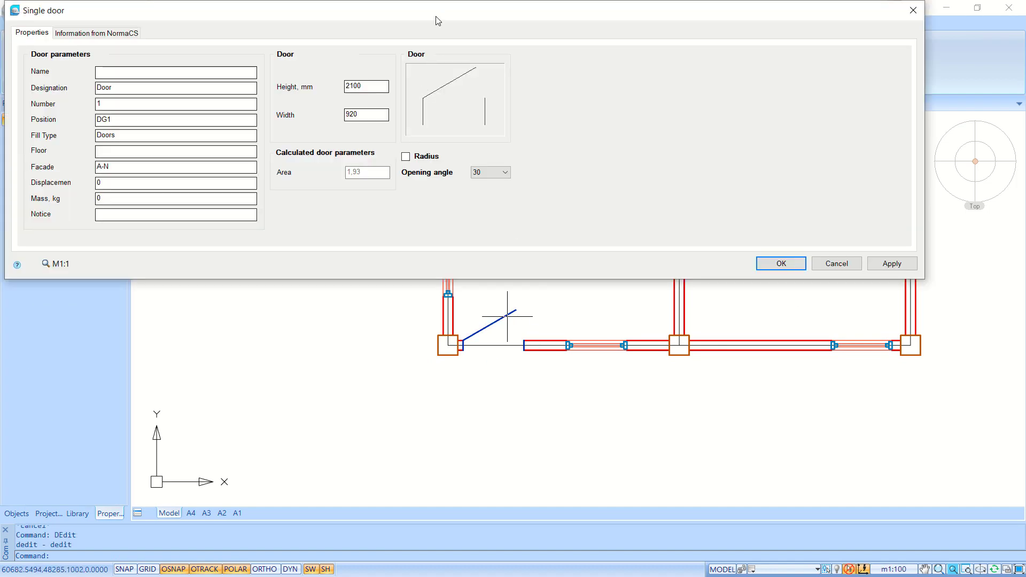
{"action": "left_click_drag", "start_coordinate": [440, 13], "coordinate": [468, 80]}
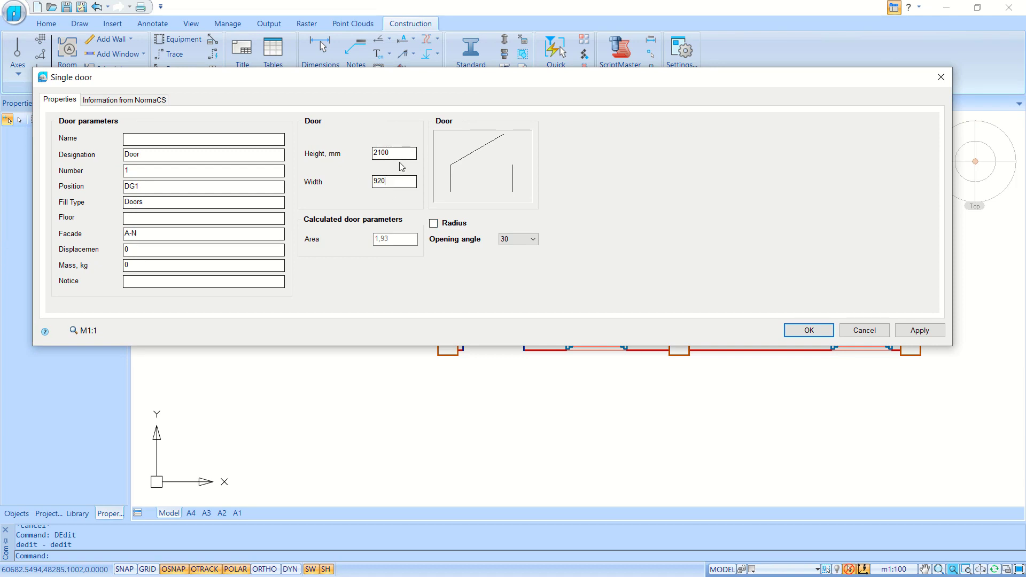
{"action": "left_click", "coordinate": [809, 330]}
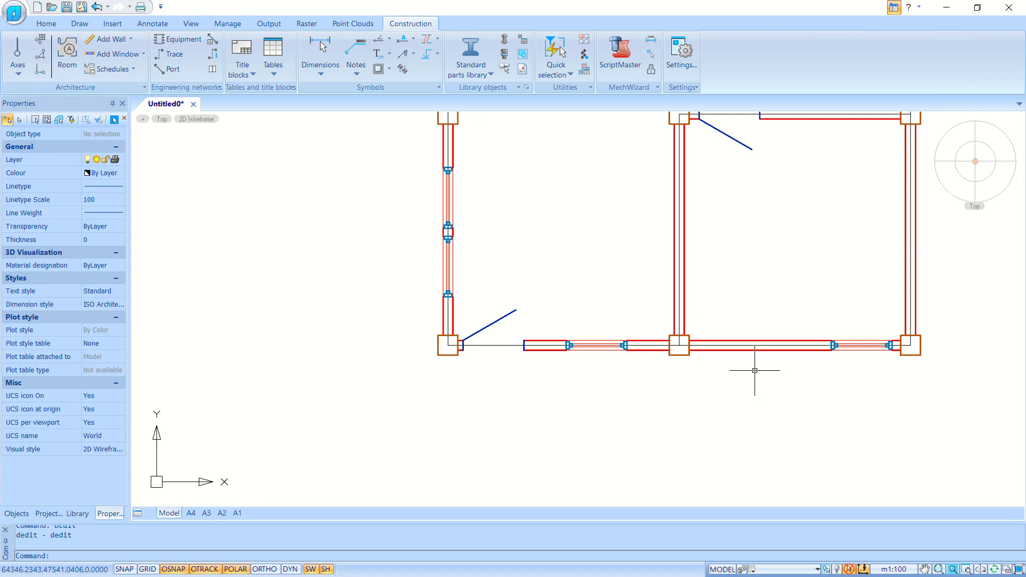
{"action": "scroll", "coordinate": [614, 361], "scroll_direction": "up", "scroll_amount": 2}
{"action": "double_click", "coordinate": [603, 342]}
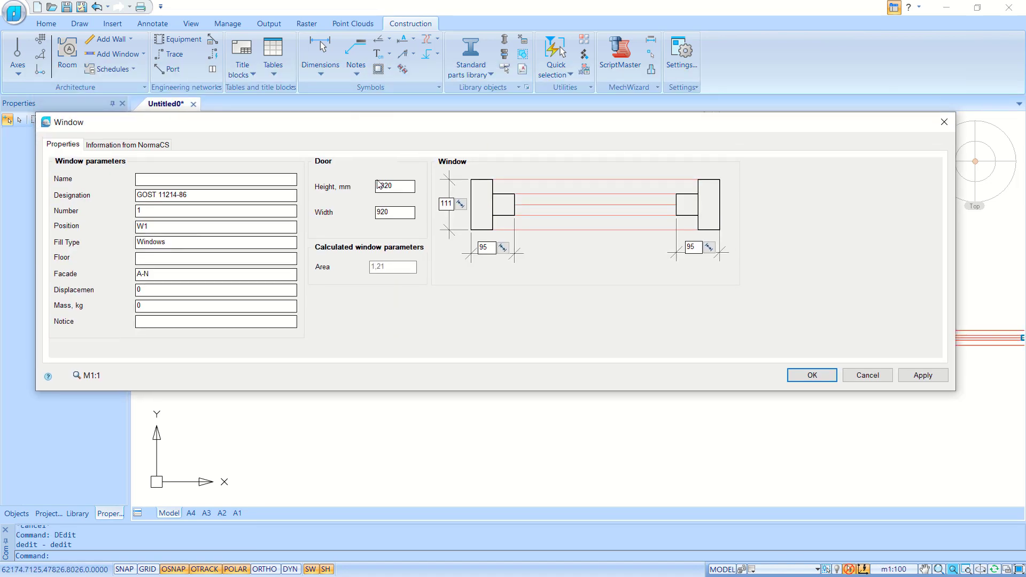
{"action": "left_click_drag", "start_coordinate": [745, 126], "coordinate": [765, 50]}
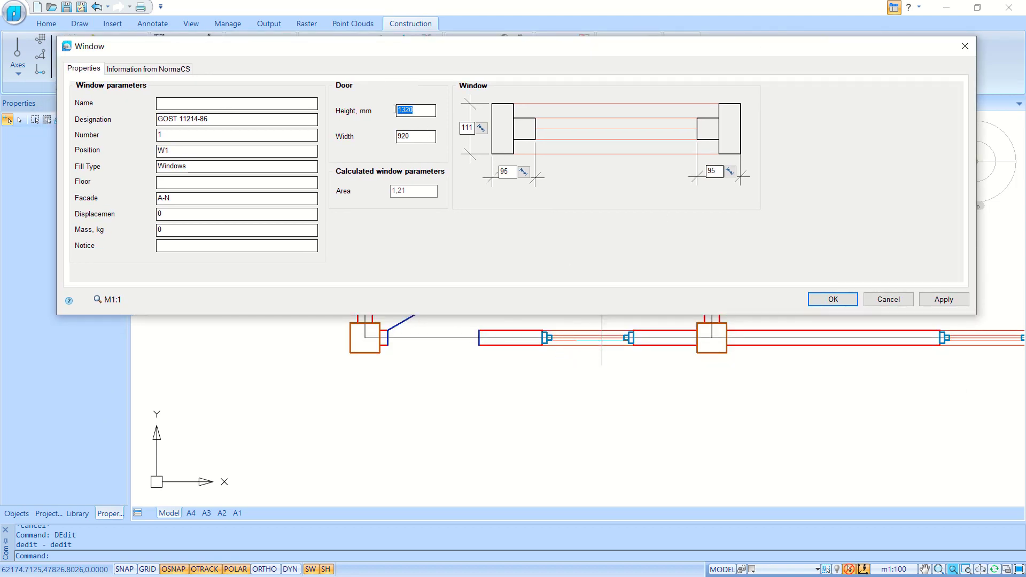
{"action": "left_click", "coordinate": [423, 137]}
{"action": "left_click", "coordinate": [832, 299]}
{"action": "scroll", "coordinate": [710, 298], "scroll_direction": "down", "scroll_amount": 4}
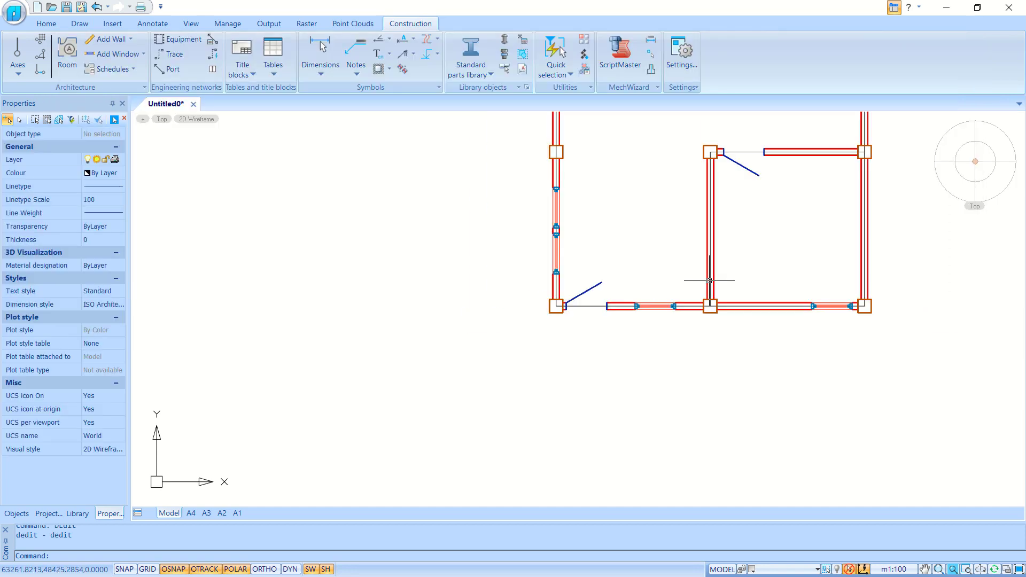
Step: Label the large room ROOM 1 with its 34,56 m² area and position the mark inside it
{"action": "middle_click_drag", "start_coordinate": [735, 268], "coordinate": [618, 399]}
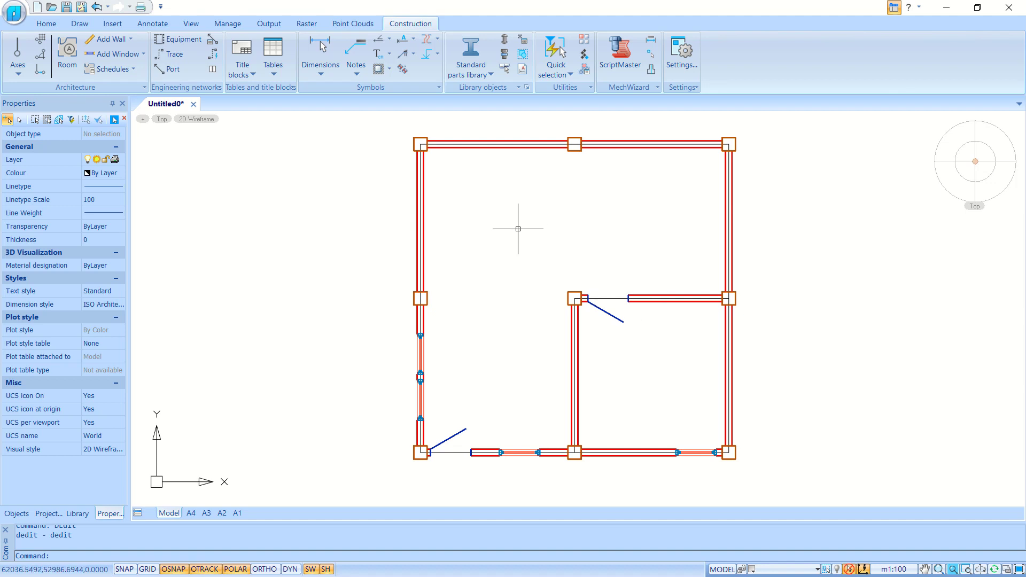
{"action": "left_click", "coordinate": [68, 56]}
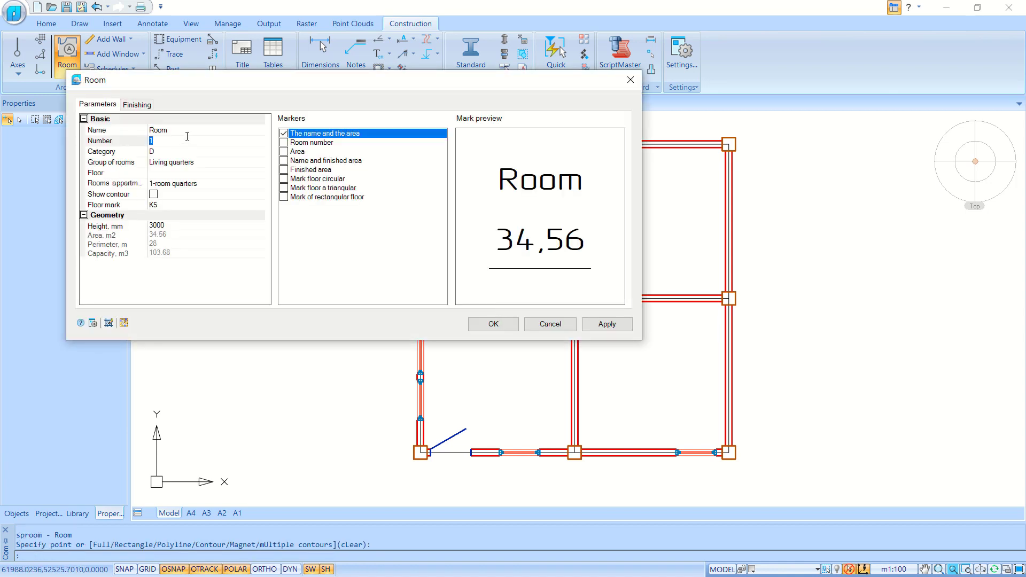
{"action": "left_click", "coordinate": [182, 130]}
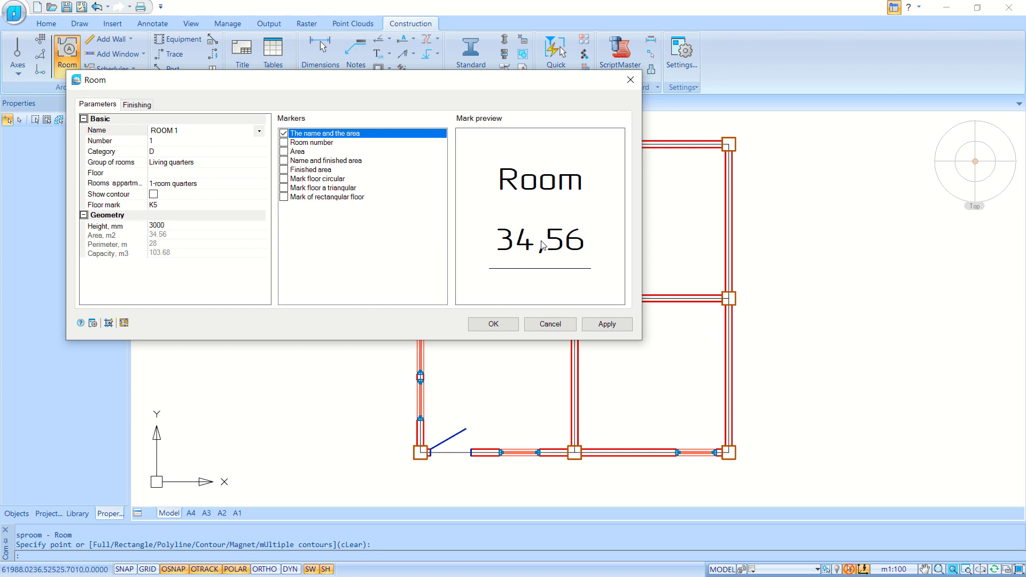
{"action": "left_click", "coordinate": [616, 326]}
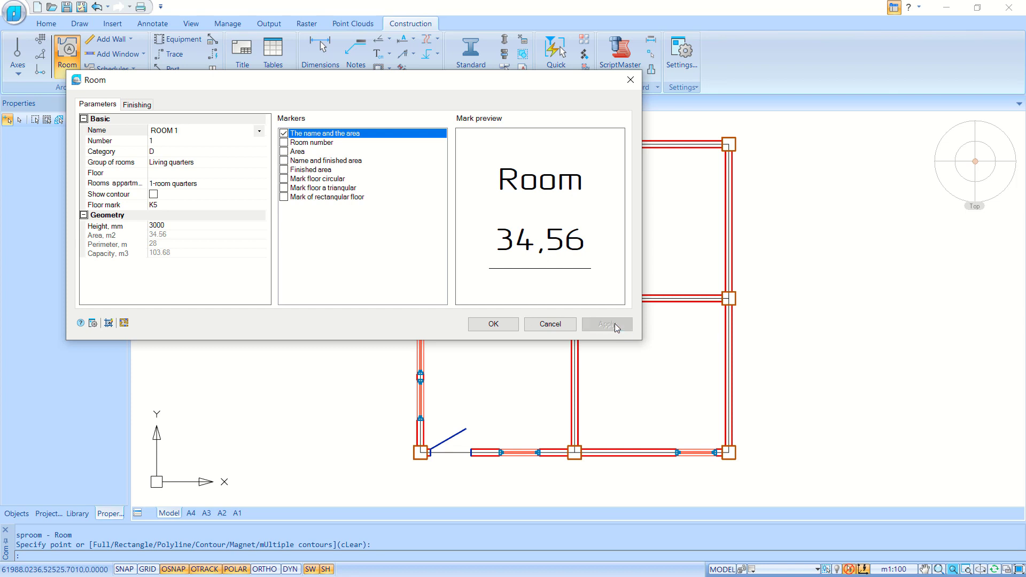
{"action": "left_click", "coordinate": [494, 324]}
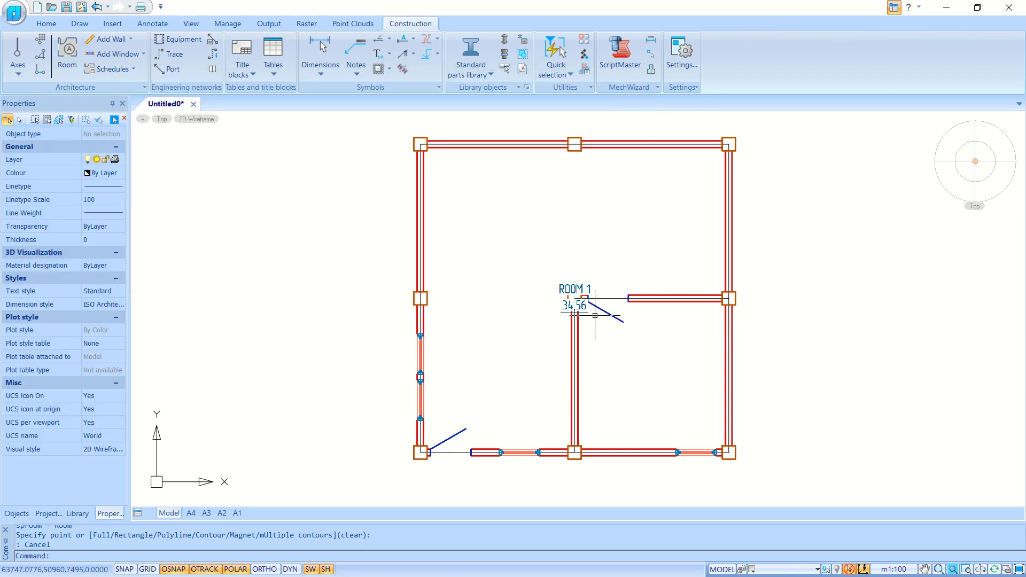
{"action": "key", "text": "Escape"}
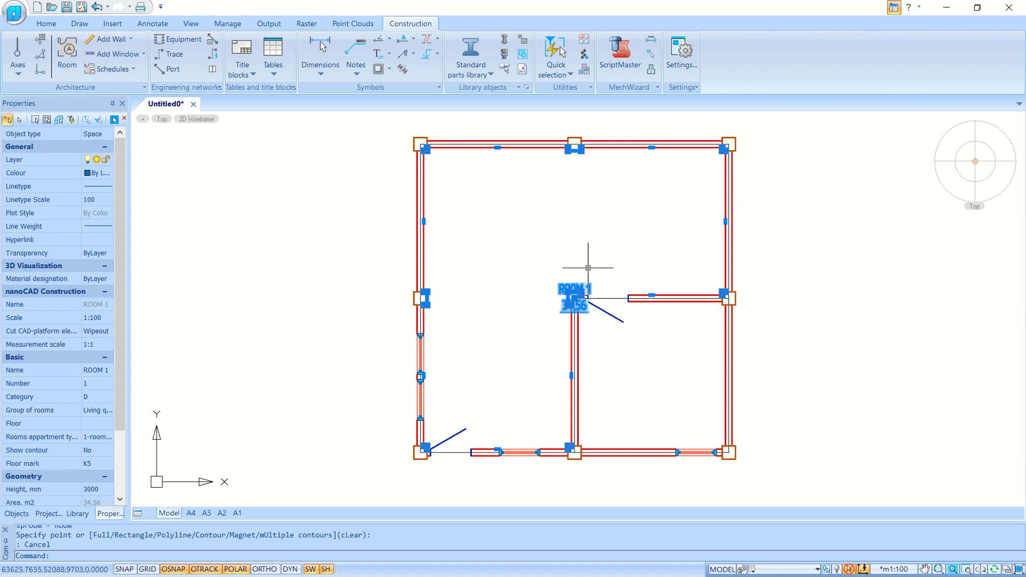
{"action": "left_click_drag", "start_coordinate": [579, 289], "coordinate": [526, 238]}
Step: Define the small lower-right room as ROOM 2, showing its 11,20 m² area
{"action": "key", "text": "Escape"}
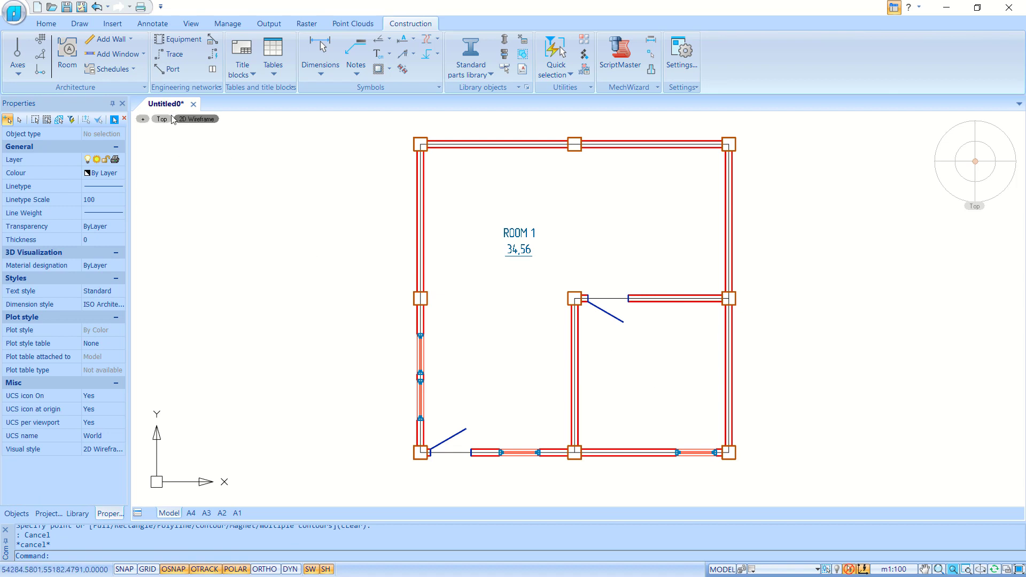
{"action": "left_click", "coordinate": [68, 53]}
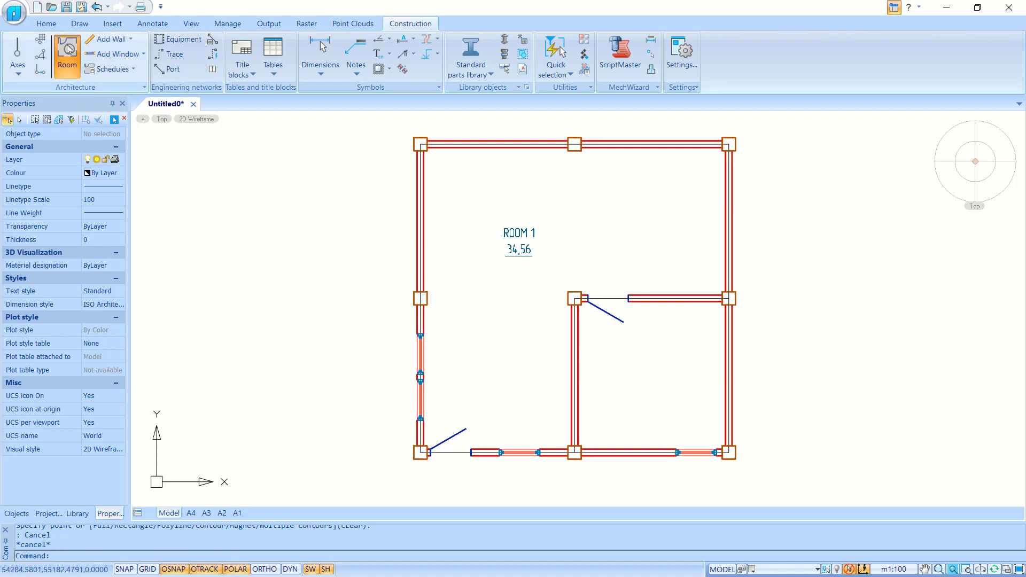
{"action": "left_click", "coordinate": [648, 374]}
{"action": "left_click", "coordinate": [182, 131]}
{"action": "left_click", "coordinate": [182, 131]}
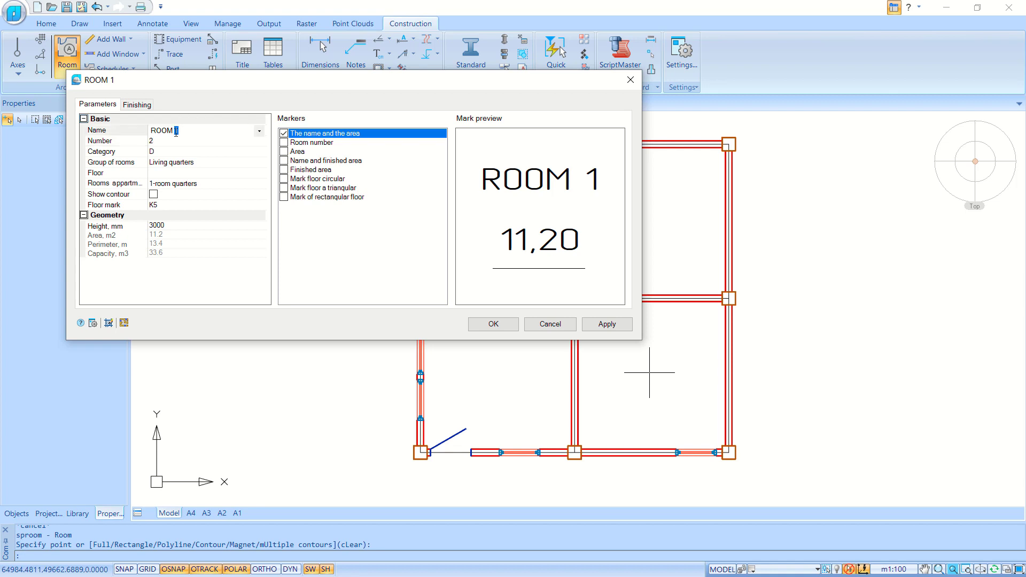
{"action": "left_click", "coordinate": [601, 324]}
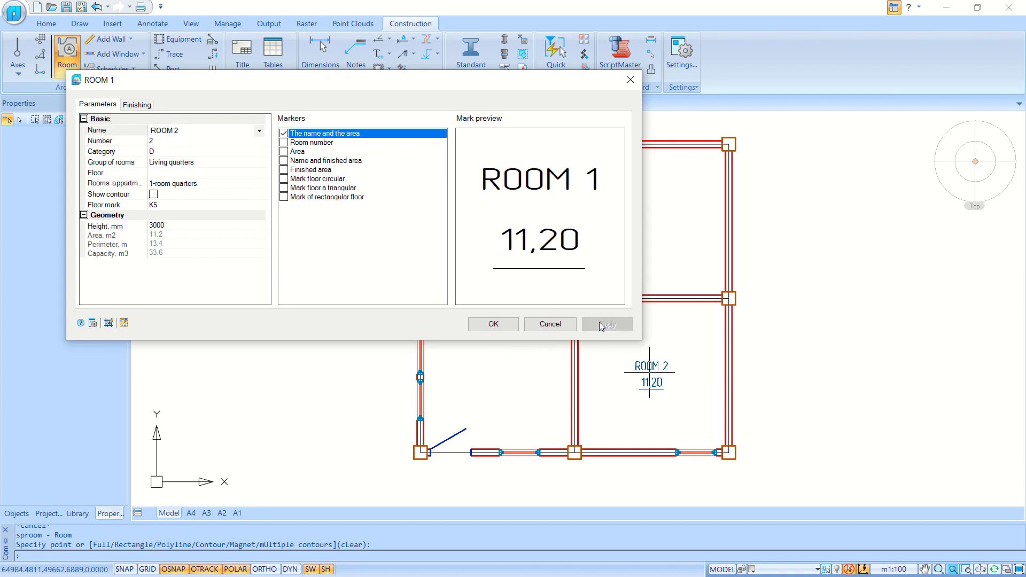
{"action": "left_click", "coordinate": [493, 324]}
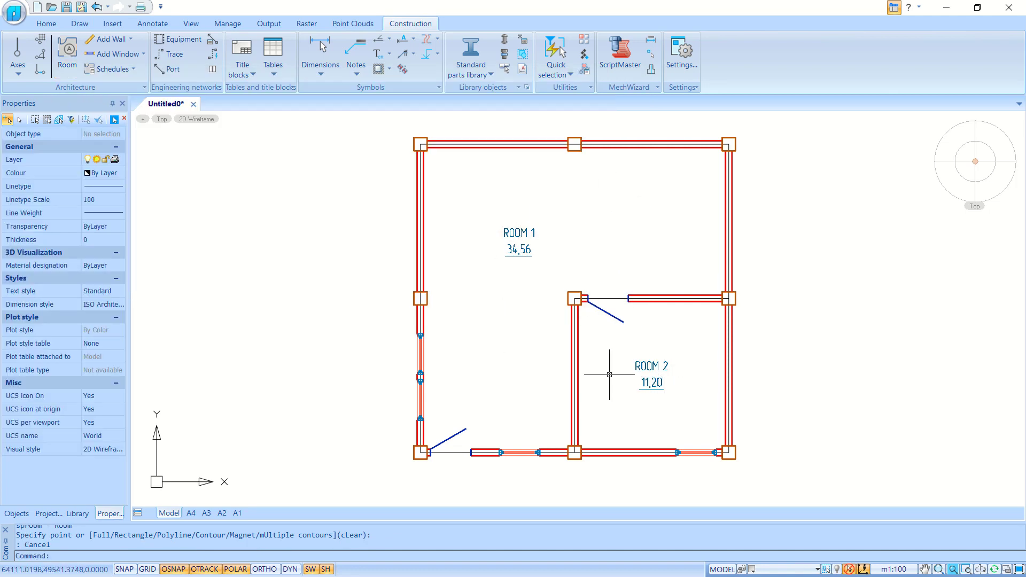
{"action": "middle_click_drag", "start_coordinate": [661, 268], "coordinate": [650, 263]}
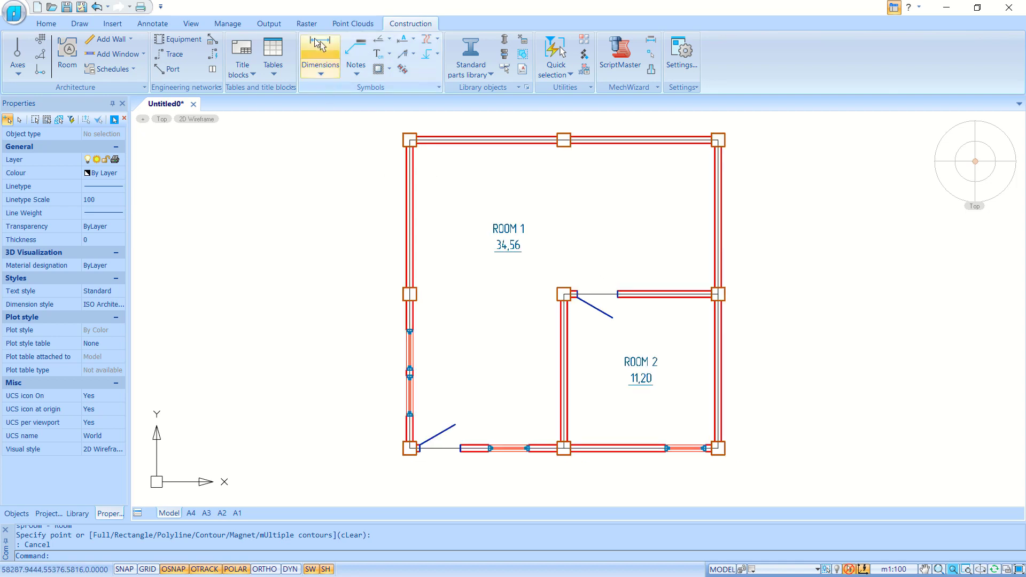
Step: Dimension the bottom wall's left span, then snap its end from 3650 to 3500 at the Room 2 corner
{"action": "left_click", "coordinate": [321, 51]}
{"action": "middle_click_drag", "start_coordinate": [481, 357], "coordinate": [493, 286]}
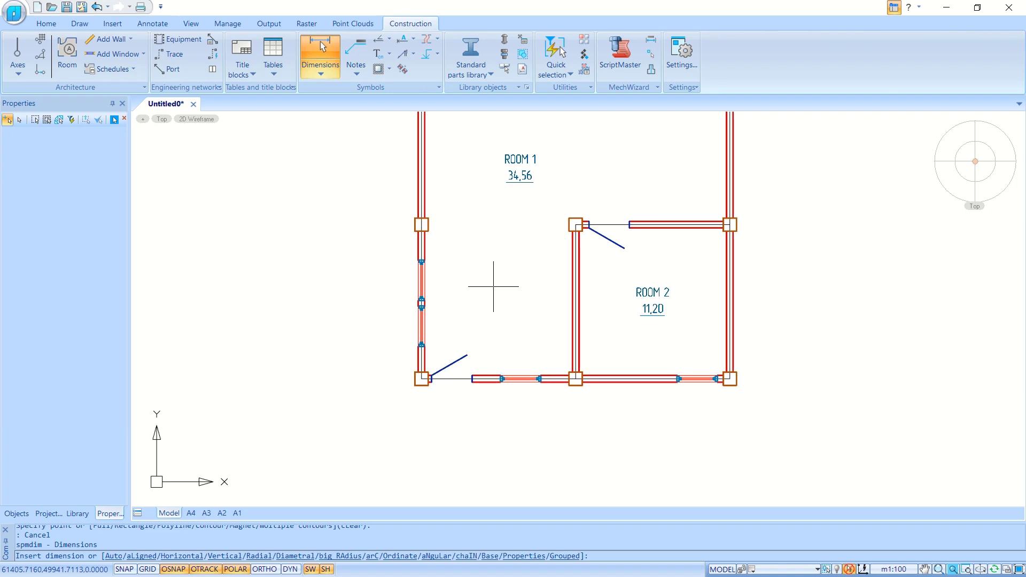
{"action": "left_click", "coordinate": [422, 379]}
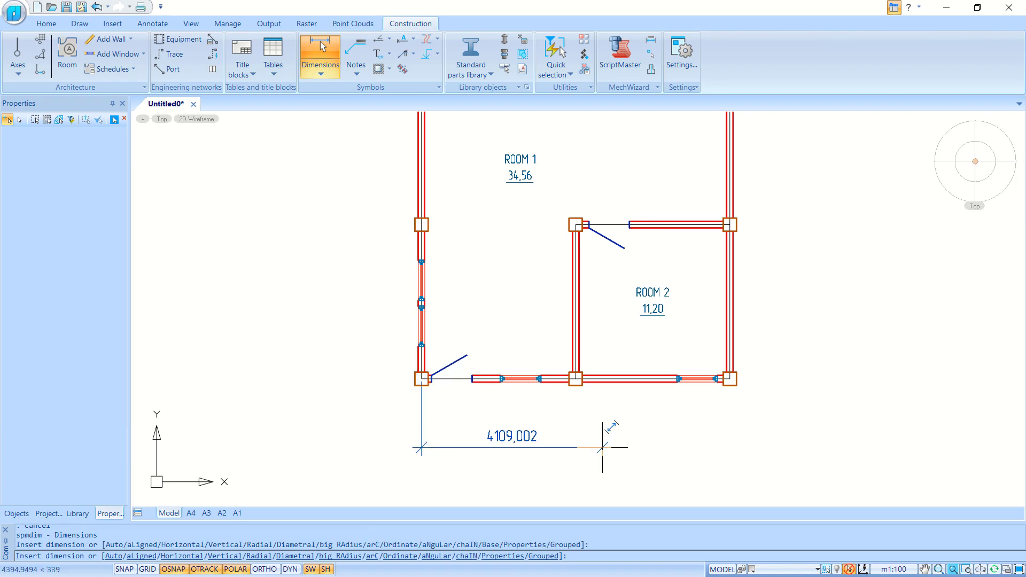
{"action": "left_click", "coordinate": [576, 379]}
{"action": "left_click", "coordinate": [571, 416]}
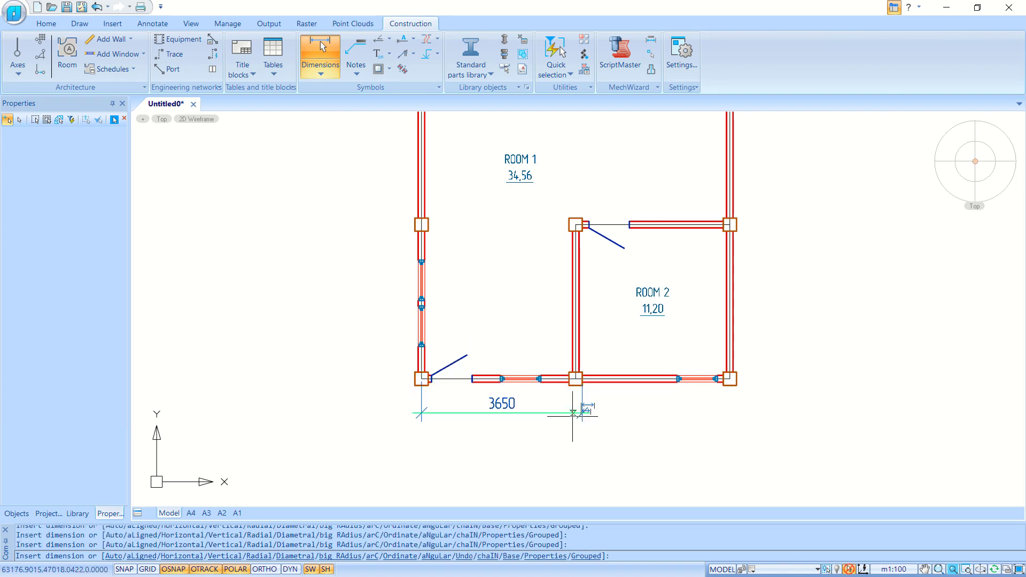
{"action": "scroll", "coordinate": [590, 402], "scroll_direction": "up", "scroll_amount": 4}
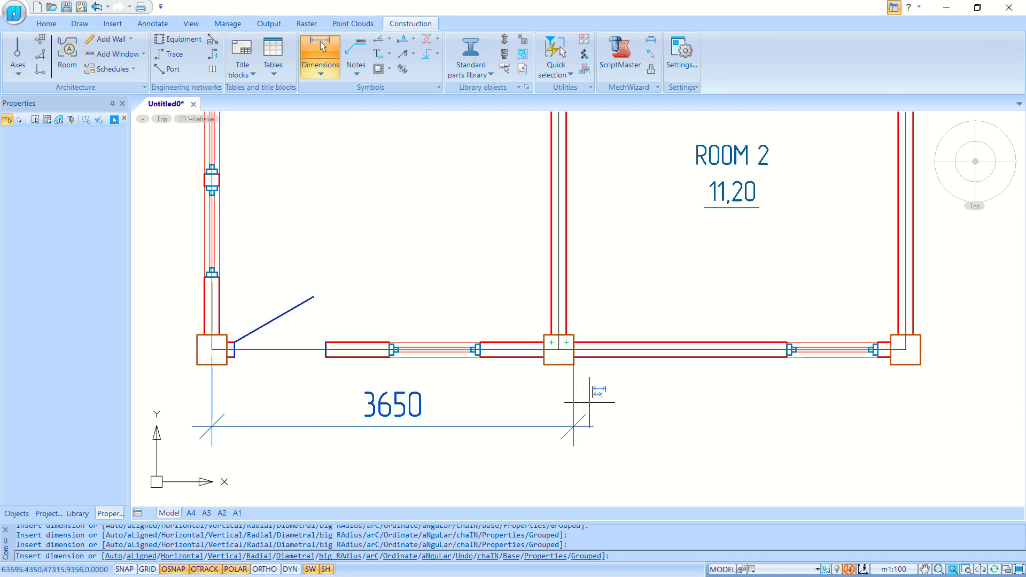
{"action": "key", "text": "Escape"}
{"action": "left_click", "coordinate": [598, 389]}
{"action": "left_click", "coordinate": [529, 476]}
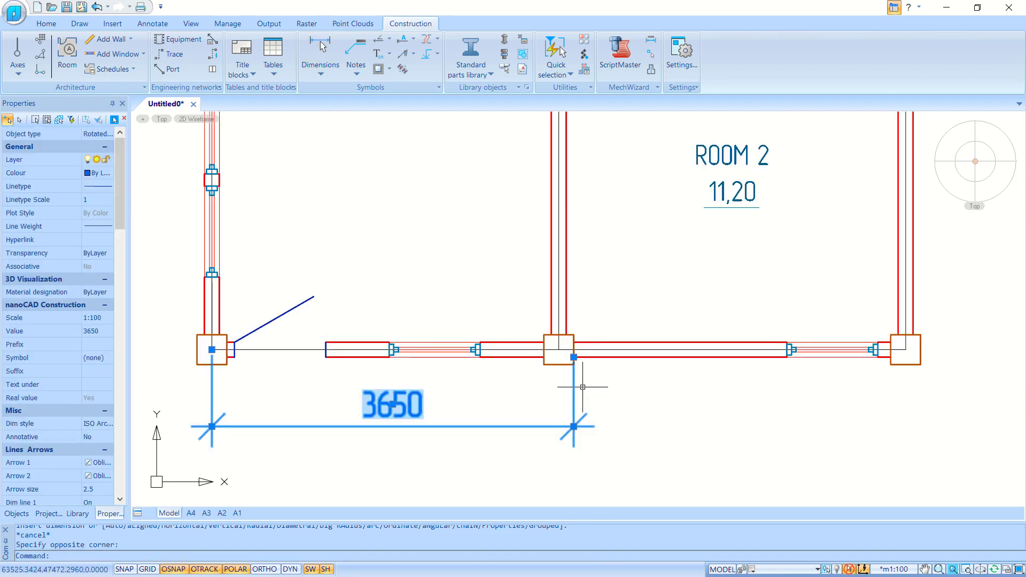
{"action": "left_click", "coordinate": [574, 357]}
{"action": "left_click", "coordinate": [559, 350]}
{"action": "key", "text": "Escape"}
{"action": "scroll", "coordinate": [608, 403], "scroll_direction": "down", "scroll_amount": 2}
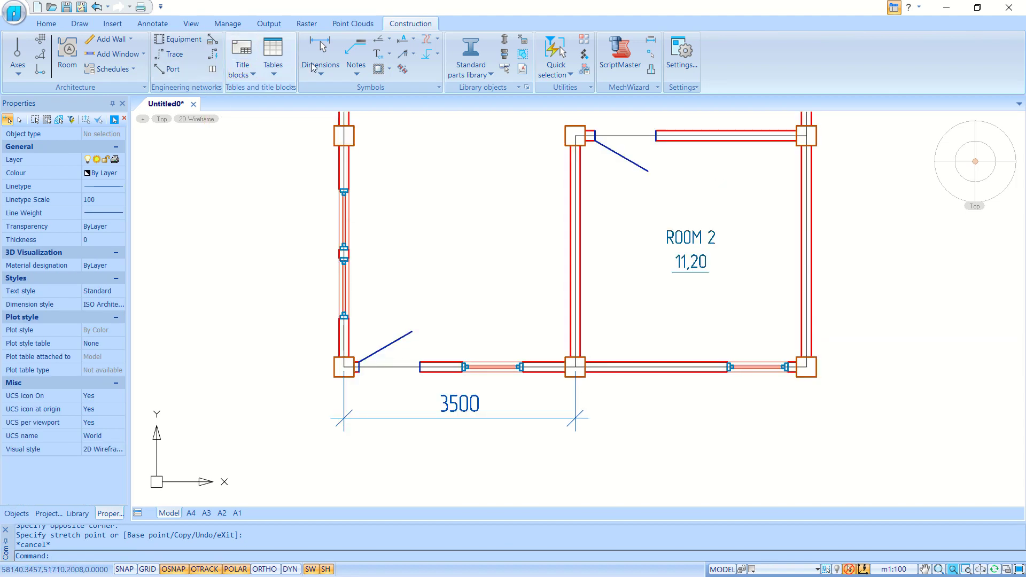
Step: Add the right 3500 bottom dimension and align both dimension lines into one chain
{"action": "left_click", "coordinate": [320, 53]}
{"action": "left_click", "coordinate": [575, 367]}
{"action": "left_click", "coordinate": [807, 368]}
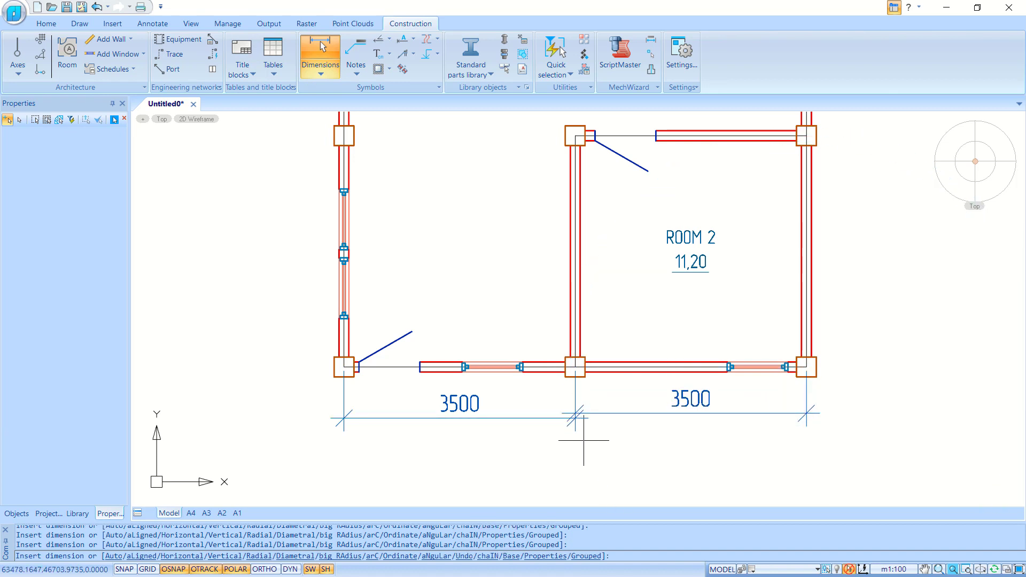
{"action": "key", "text": "Escape"}
{"action": "key", "text": "Escape"}
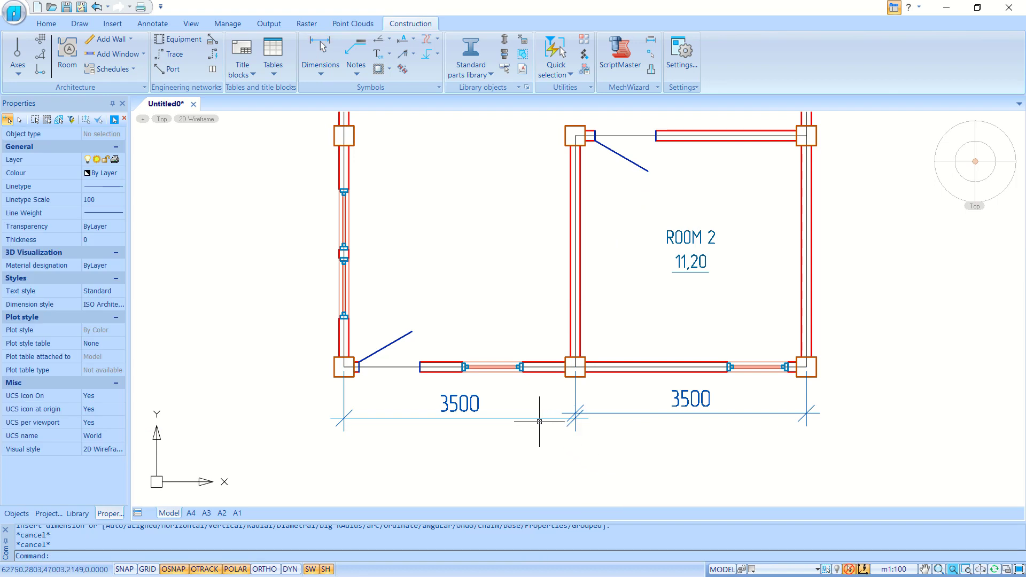
{"action": "left_click", "coordinate": [539, 418]}
{"action": "scroll", "coordinate": [580, 423], "scroll_direction": "up", "scroll_amount": 3}
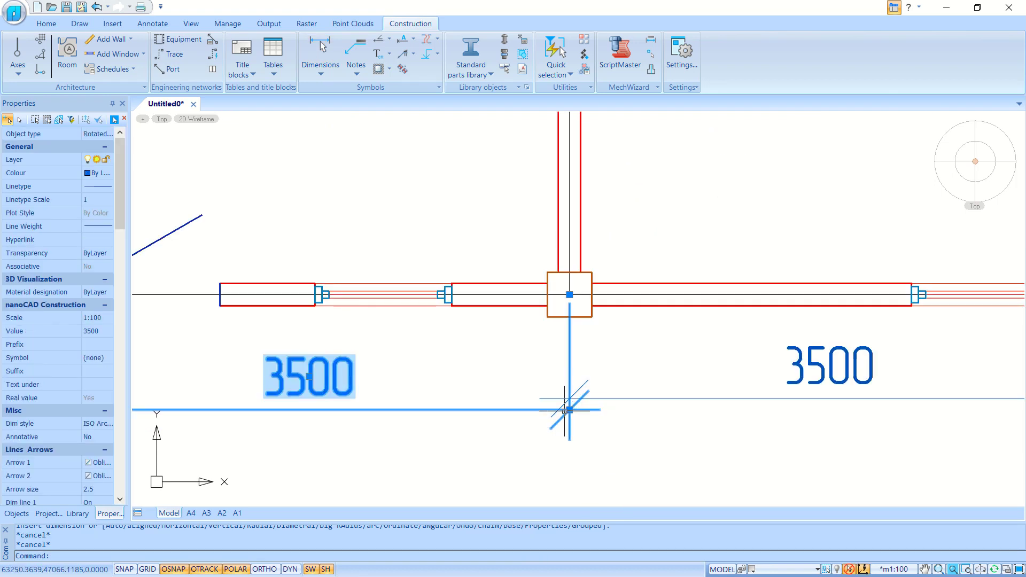
{"action": "left_click", "coordinate": [569, 410]}
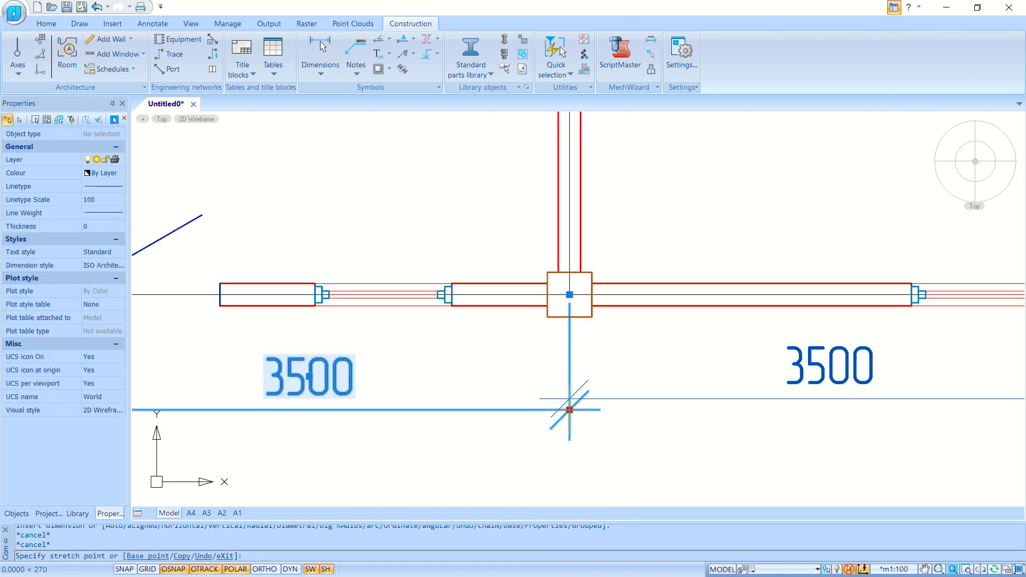
{"action": "left_click", "coordinate": [569, 399]}
{"action": "key", "text": "Escape"}
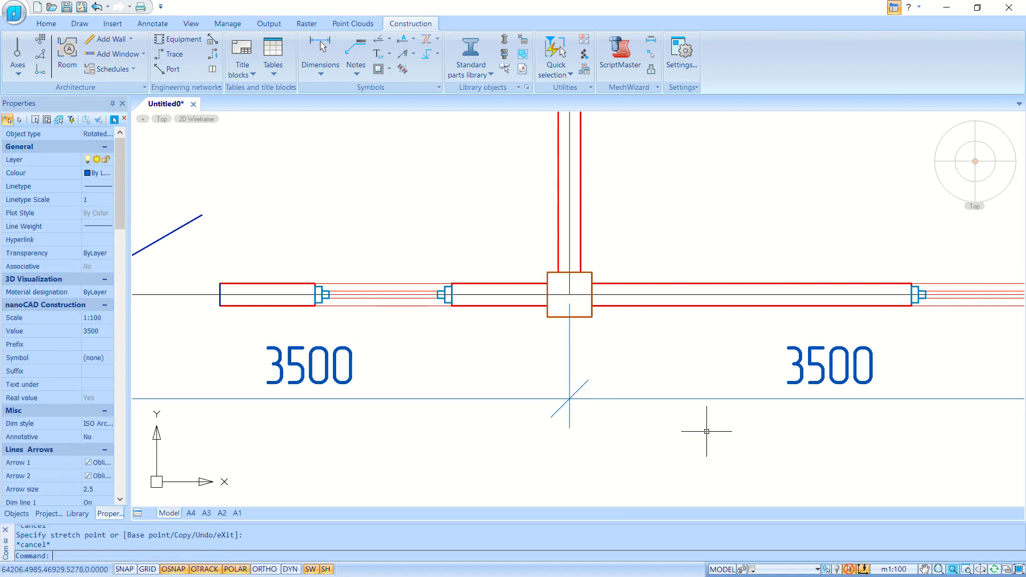
{"action": "scroll", "coordinate": [706, 431], "scroll_direction": "down", "scroll_amount": 3}
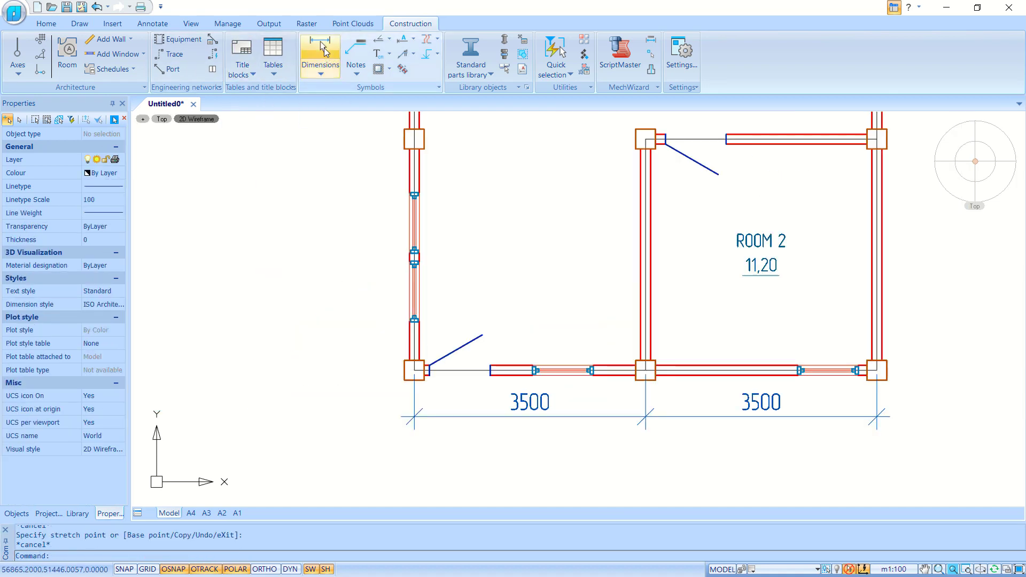
Step: Add the overall 7000 dimension below the bottom 3500/3500 chain
{"action": "left_click", "coordinate": [330, 68]}
{"action": "left_click", "coordinate": [414, 370]}
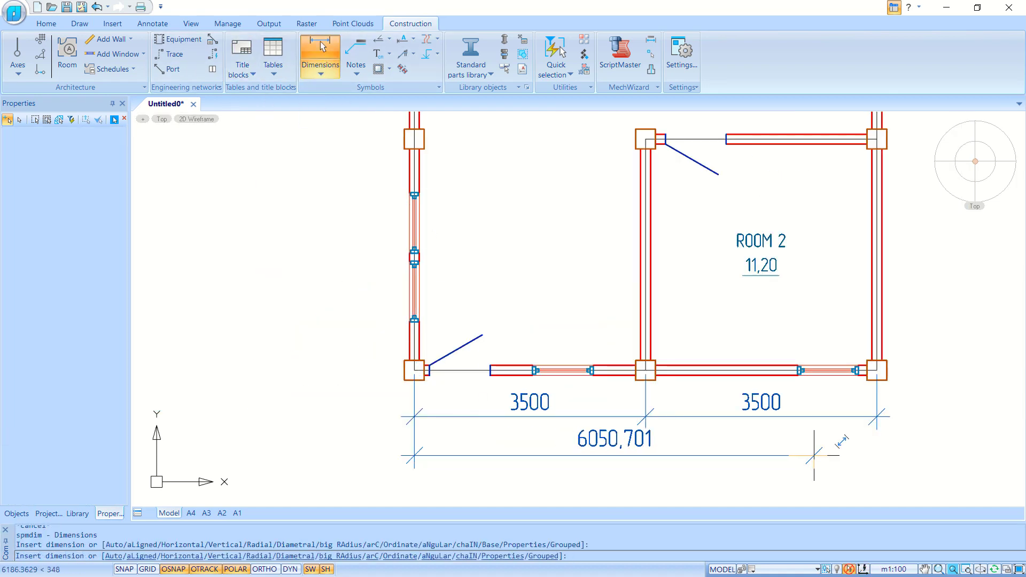
{"action": "left_click", "coordinate": [877, 370]}
{"action": "left_click", "coordinate": [874, 452]}
Step: Add a chain of two 3500 vertical dimensions along the right wall
{"action": "middle_click_drag", "start_coordinate": [964, 350], "coordinate": [755, 379]}
{"action": "left_click", "coordinate": [668, 400]}
{"action": "middle_click_drag", "start_coordinate": [774, 282], "coordinate": [746, 349]}
{"action": "left_click", "coordinate": [642, 237]}
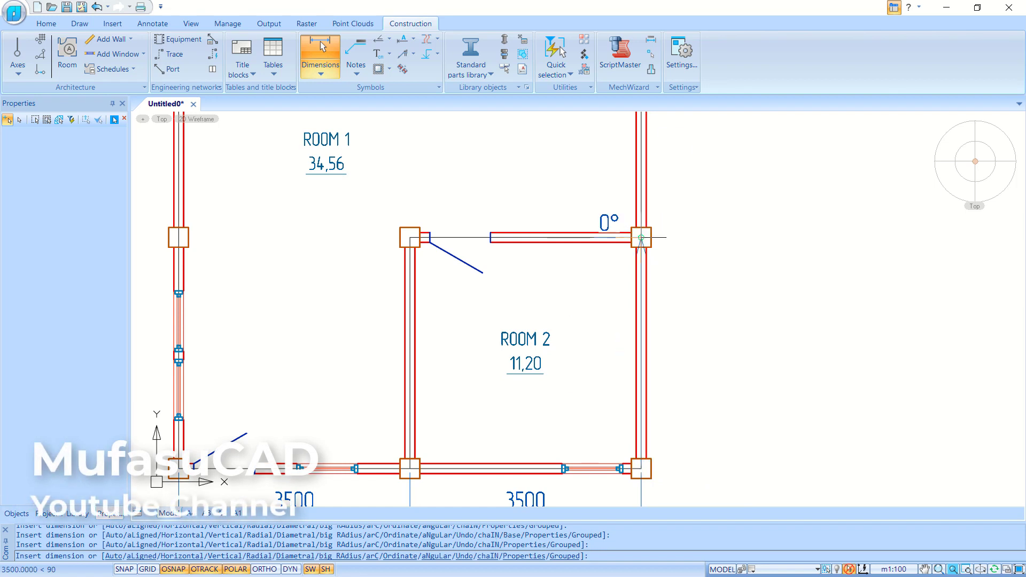
{"action": "left_click", "coordinate": [687, 256]}
{"action": "middle_click_drag", "start_coordinate": [674, 196], "coordinate": [650, 360]}
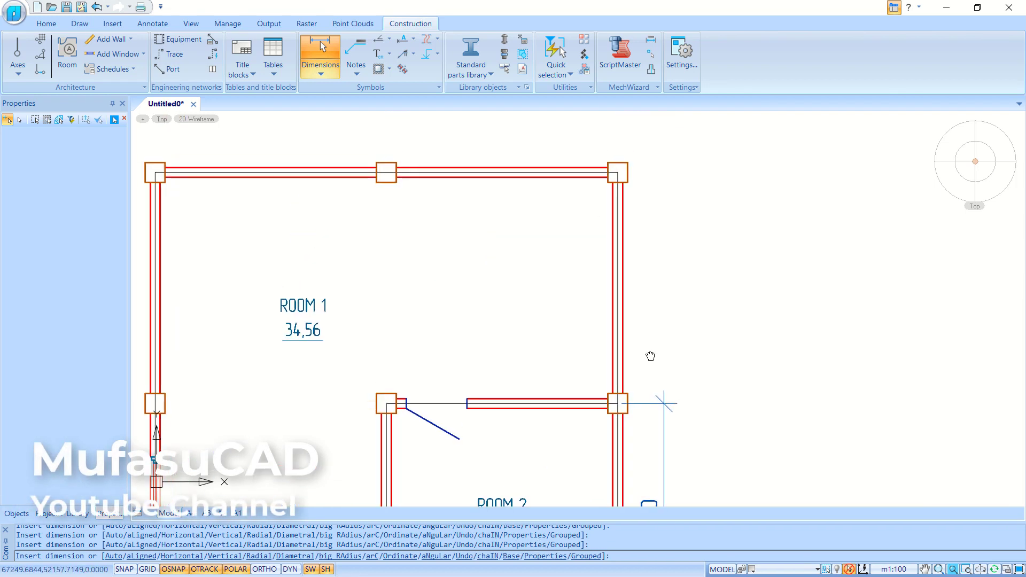
{"action": "left_click", "coordinate": [619, 404]}
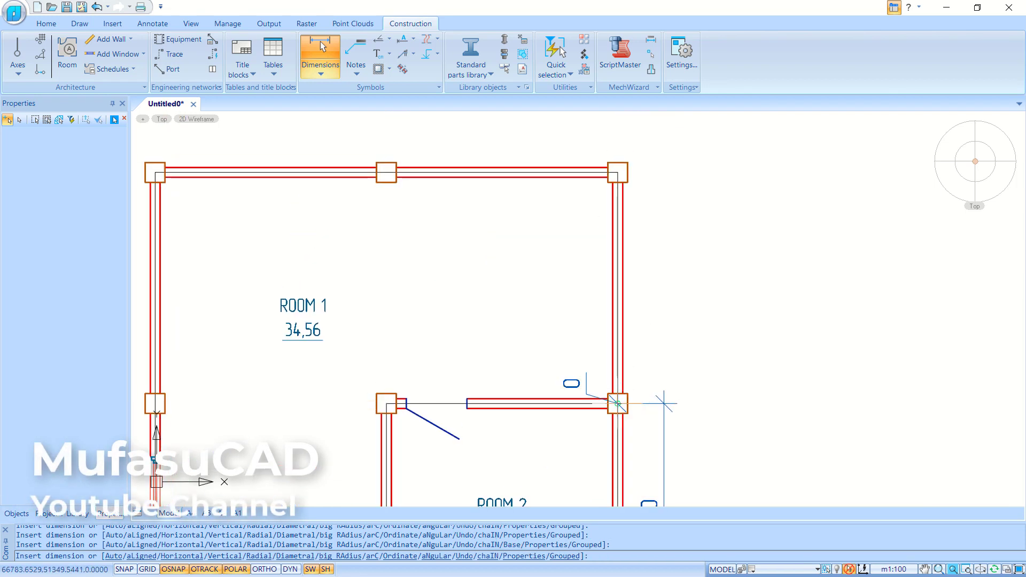
{"action": "left_click", "coordinate": [618, 172]}
{"action": "left_click", "coordinate": [655, 239]}
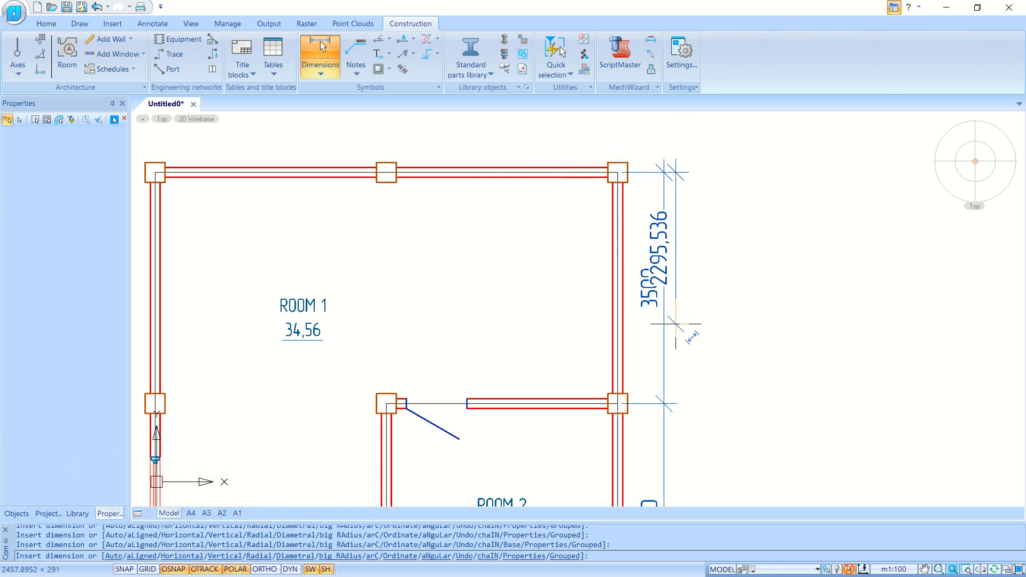
Step: Add the overall 7000 dimension outside the right-wall 3500/3500 chain
{"action": "middle_click_drag", "start_coordinate": [700, 433], "coordinate": [700, 316]}
{"action": "scroll", "coordinate": [701, 315], "scroll_direction": "down", "scroll_amount": 2}
{"action": "left_click", "coordinate": [641, 438]}
{"action": "left_click", "coordinate": [704, 422]}
Step: Add overall 7000 dimensions above the top wall and left of the left wall
{"action": "middle_click_drag", "start_coordinate": [592, 229], "coordinate": [620, 369]}
{"action": "left_click", "coordinate": [681, 284]}
{"action": "left_click", "coordinate": [367, 284]}
{"action": "left_click", "coordinate": [393, 253]}
{"action": "middle_click_drag", "start_coordinate": [408, 316], "coordinate": [532, 243]}
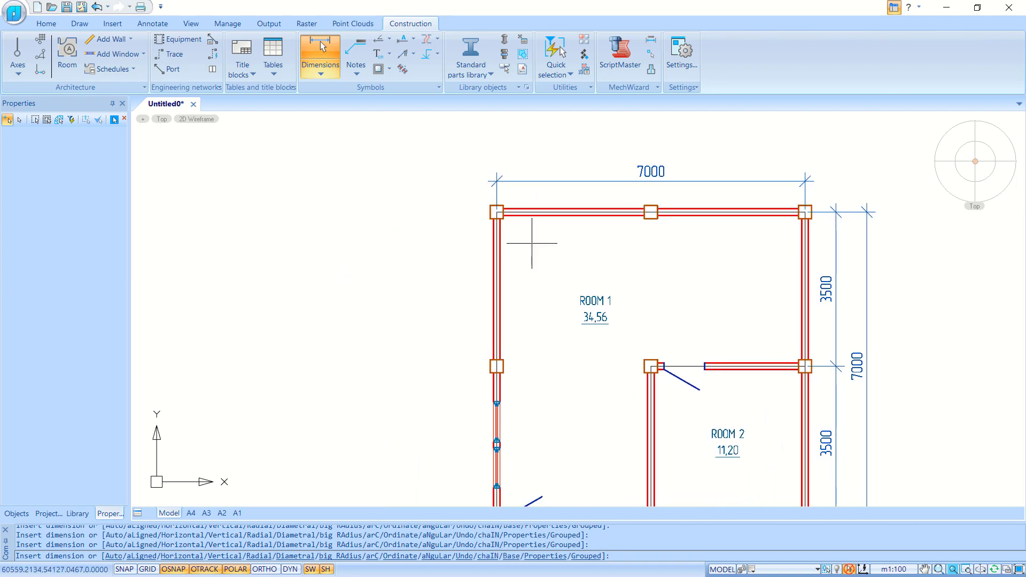
{"action": "left_click", "coordinate": [498, 212]}
{"action": "middle_click_drag", "start_coordinate": [497, 328], "coordinate": [523, 246]}
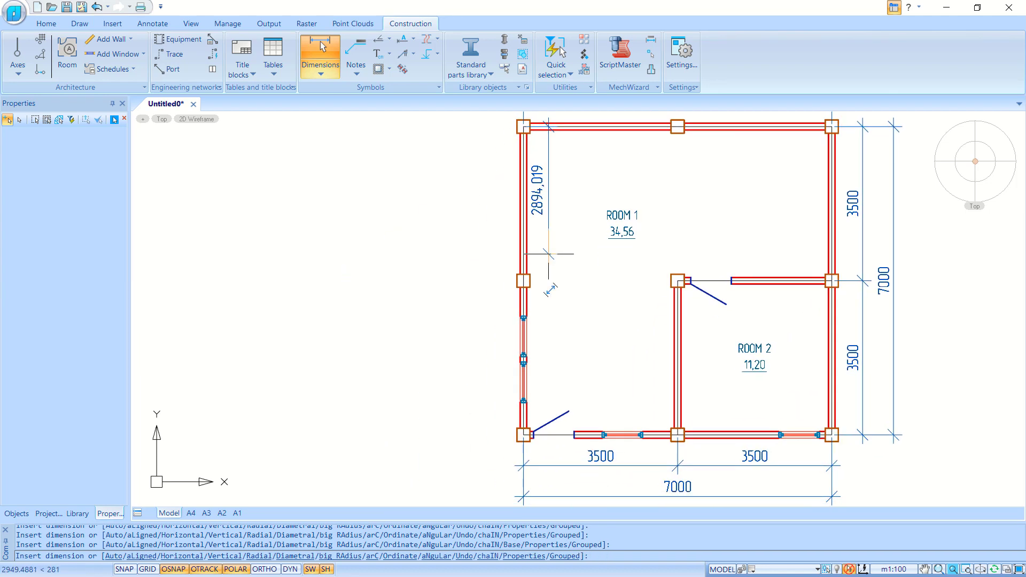
{"action": "left_click", "coordinate": [523, 435]}
{"action": "left_click", "coordinate": [492, 422]}
{"action": "scroll", "coordinate": [665, 308], "scroll_direction": "down", "scroll_amount": 2}
{"action": "middle_click_drag", "start_coordinate": [665, 309], "coordinate": [537, 317]}
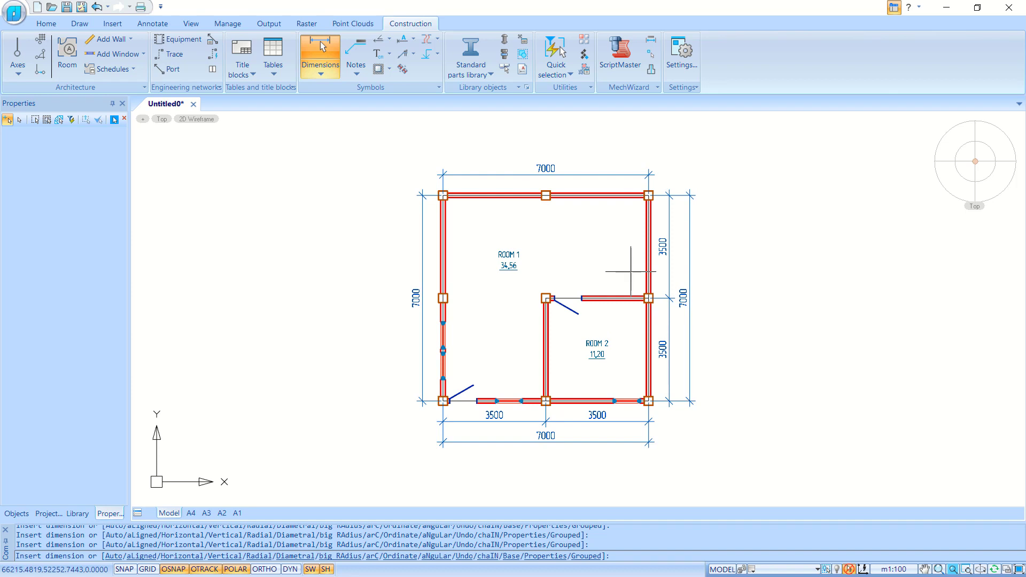